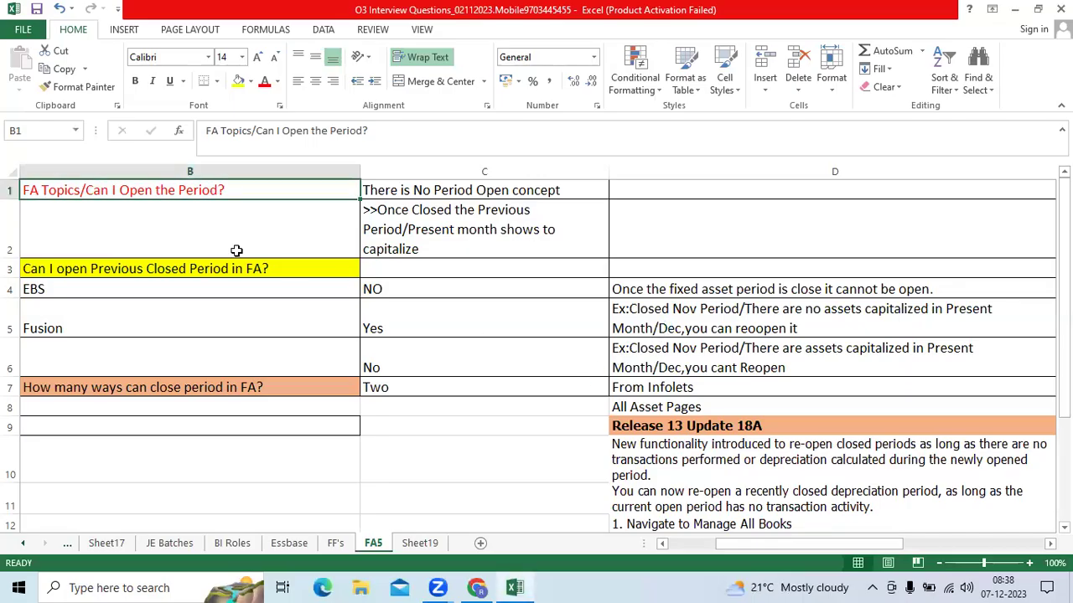
Apply all borders to the FA notes in the range B1:D19.
left_click_drag(172, 199, 1048, 518)
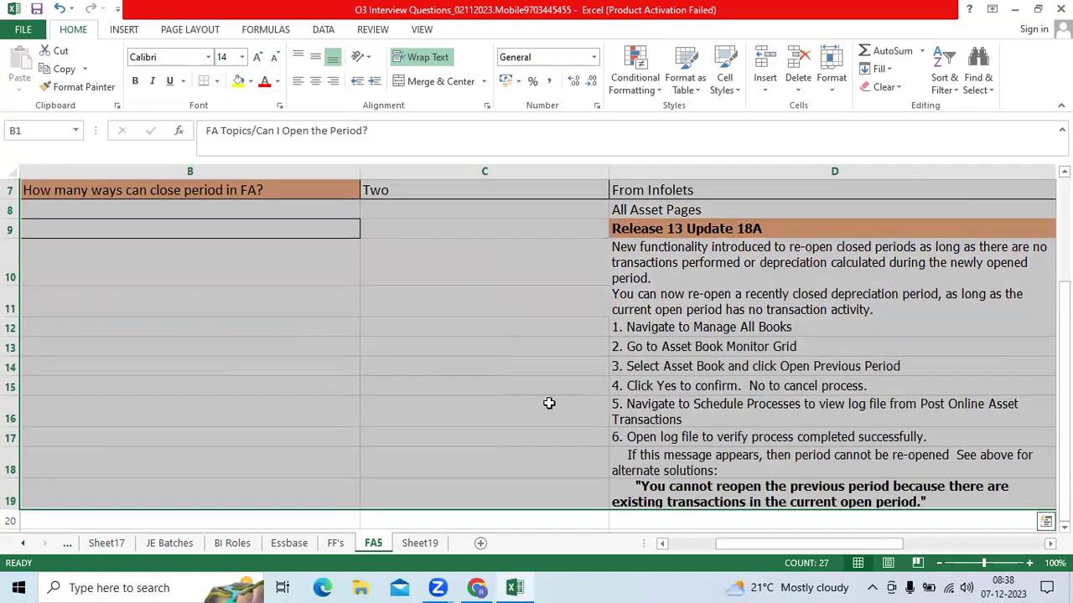
scroll(358, 334, "up", 2)
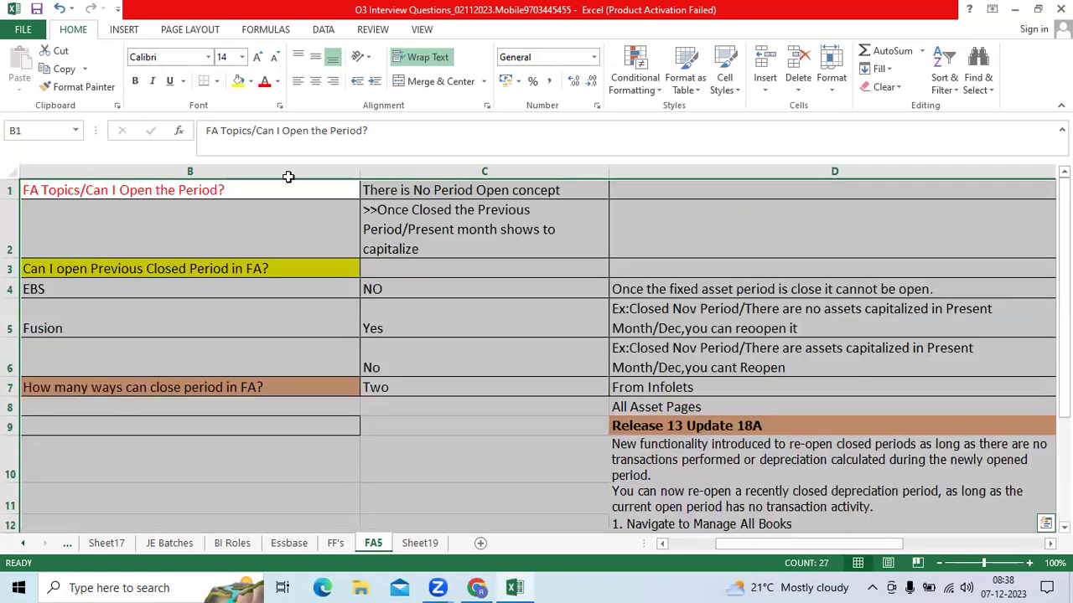
left_click(217, 81)
left_click(221, 216)
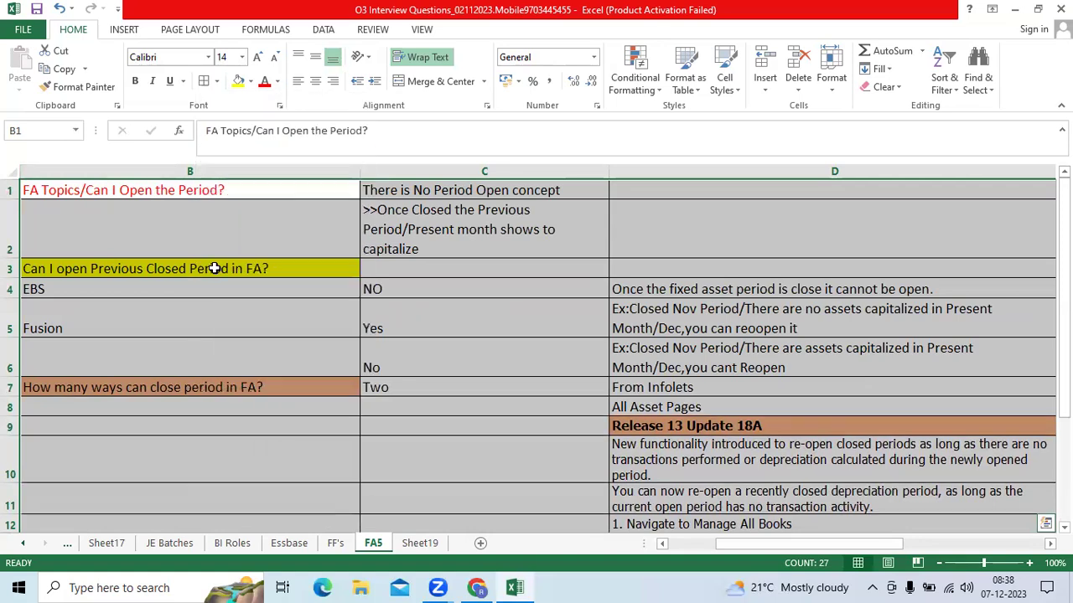
left_click(211, 273)
left_click(145, 192)
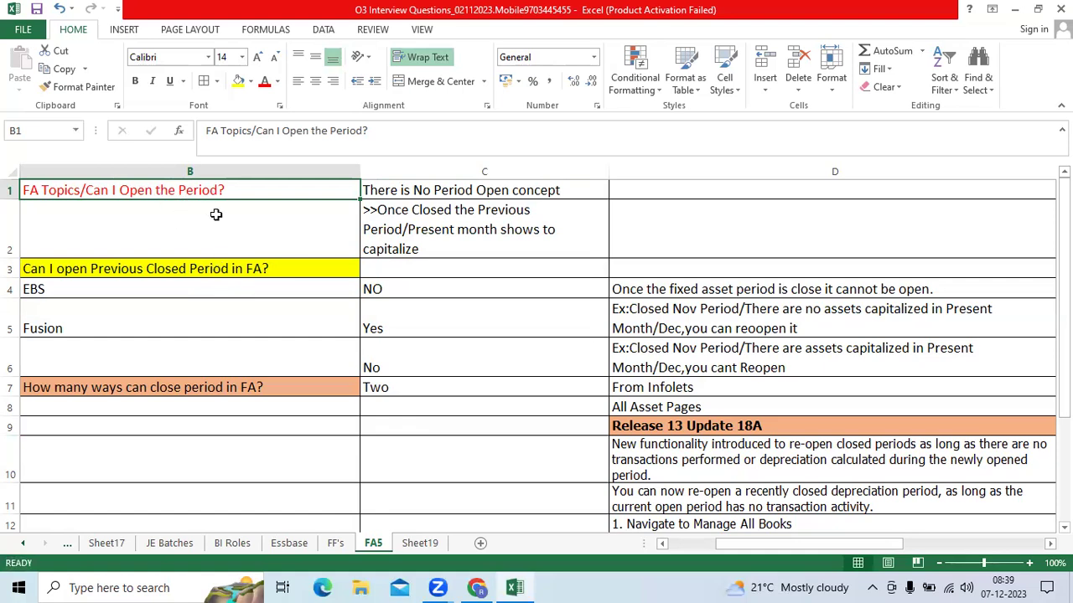
Read the notes on whether FA periods can be opened and whether EBS allows reopening a previous closed period.
double_click(218, 189)
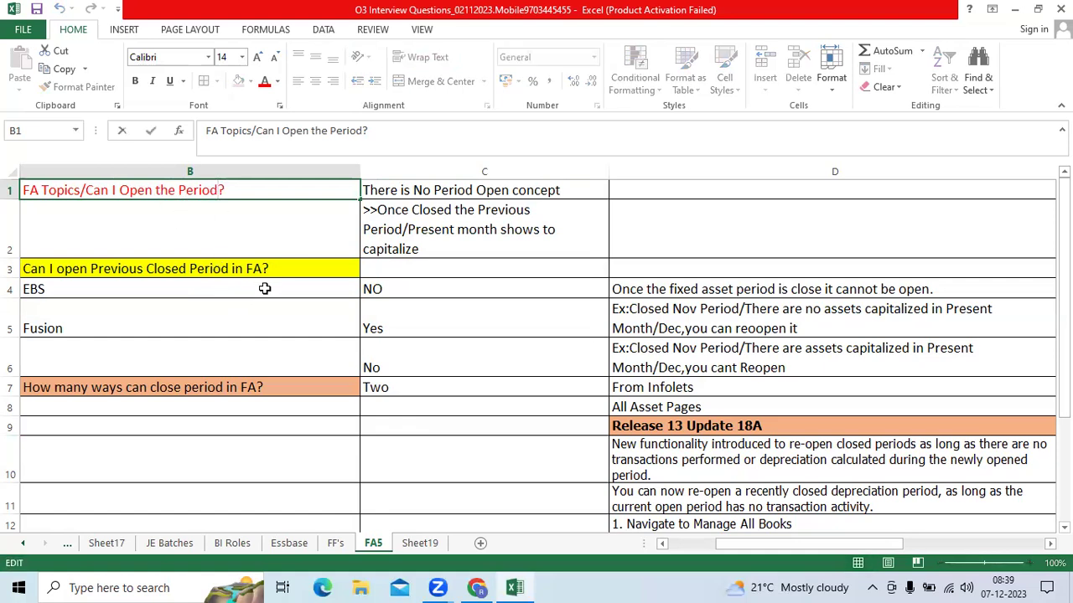
left_click(275, 279)
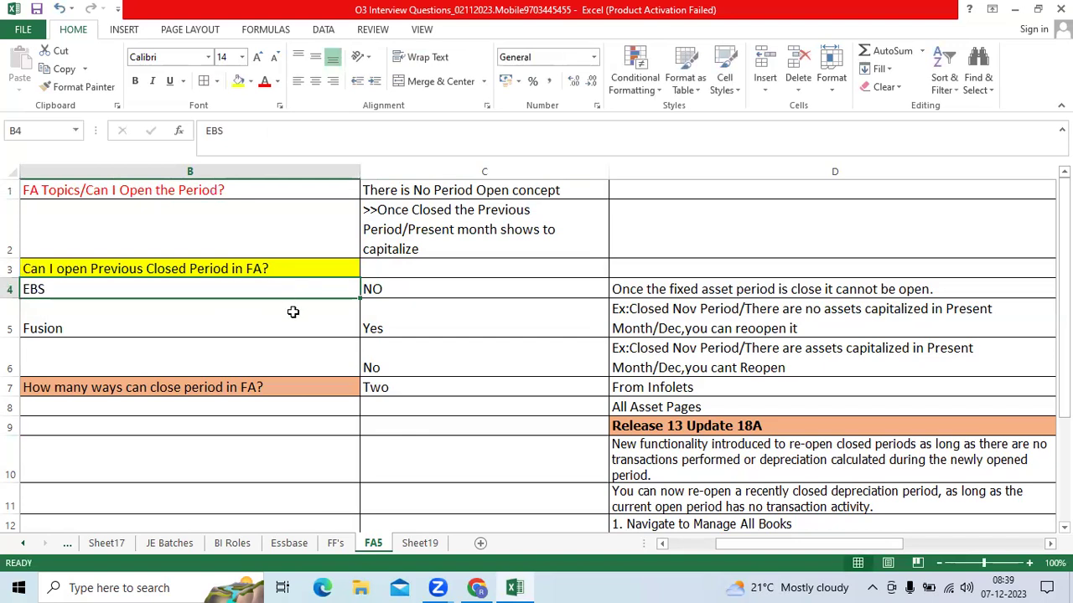
left_click(428, 192)
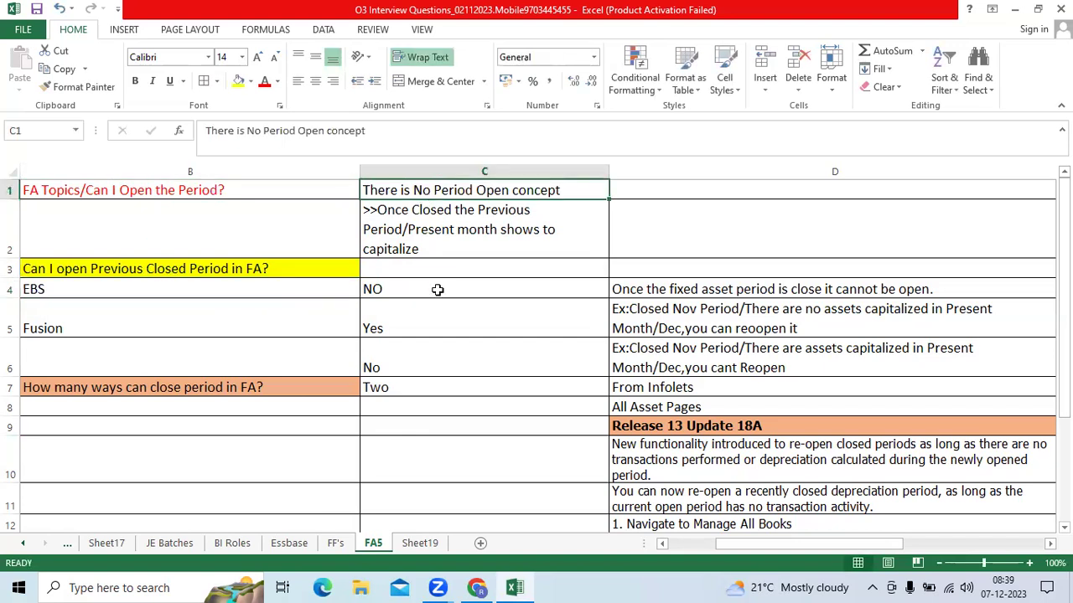
left_click(506, 226)
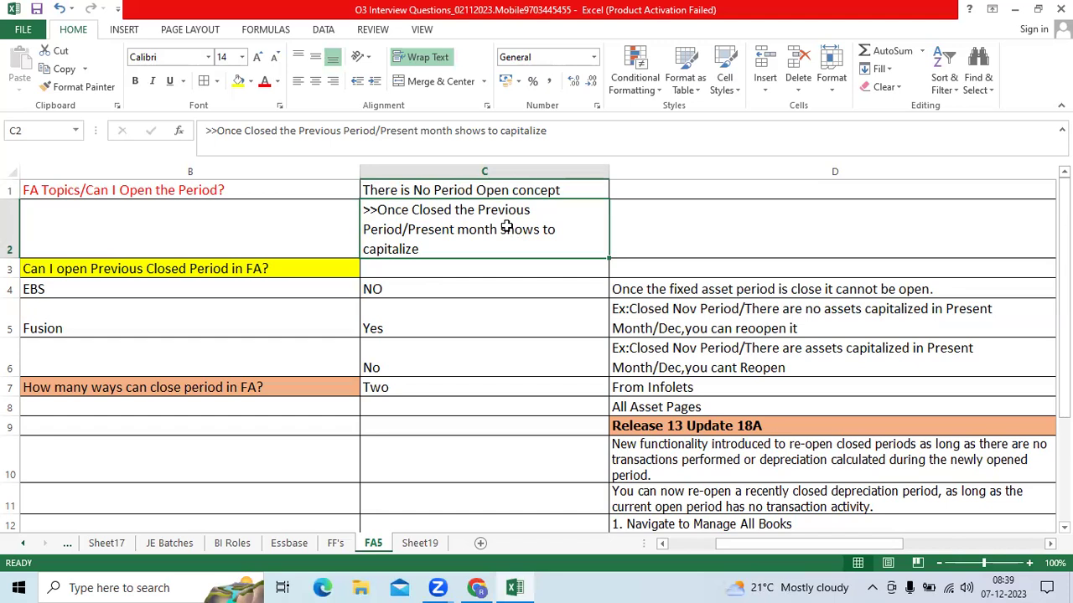
left_click(165, 273)
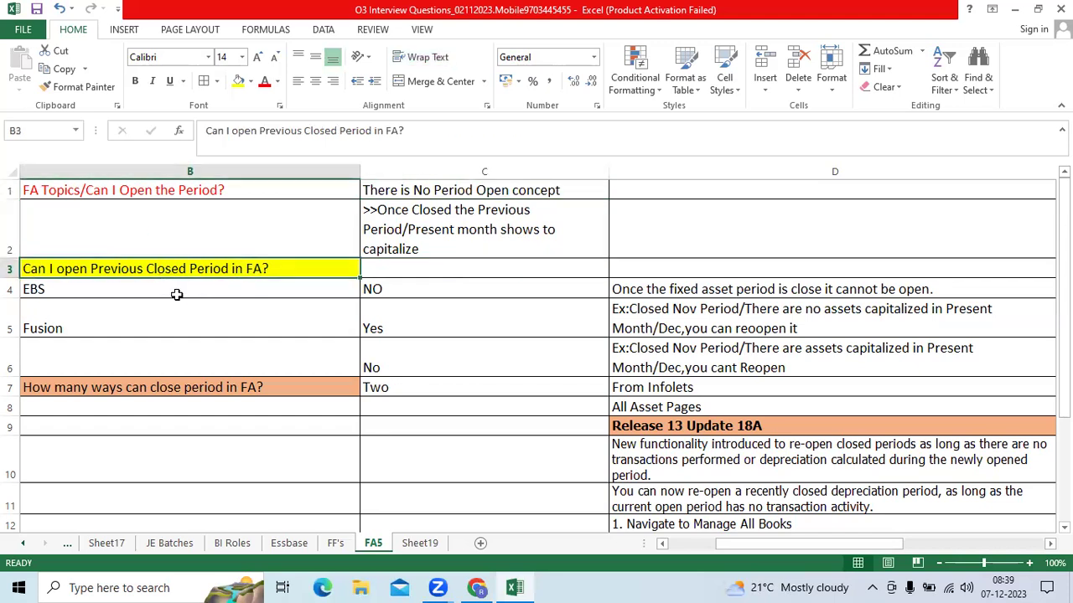
left_click(177, 298)
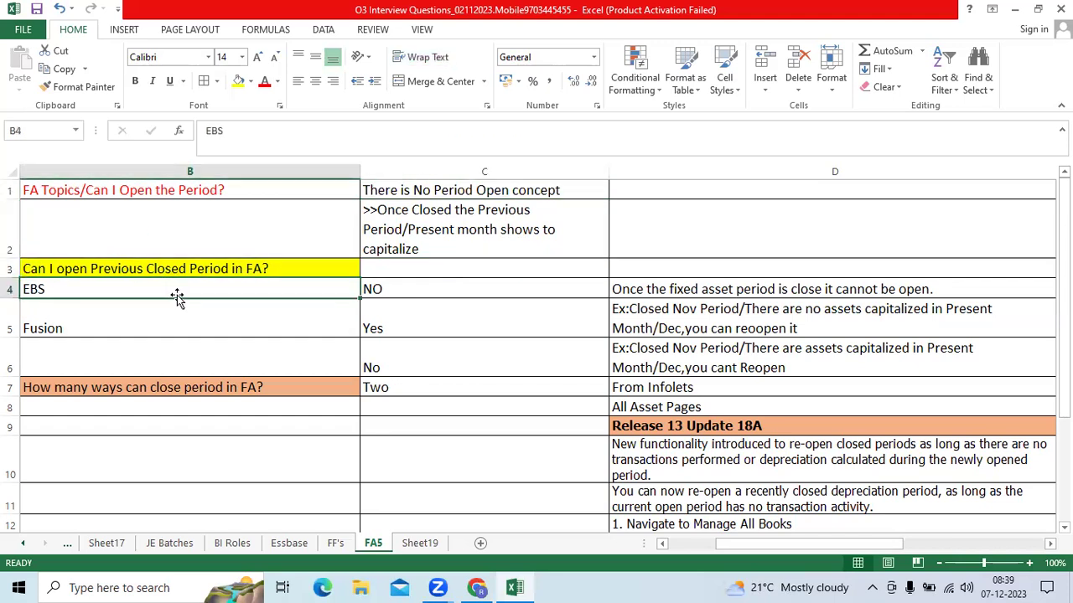
left_click(412, 287)
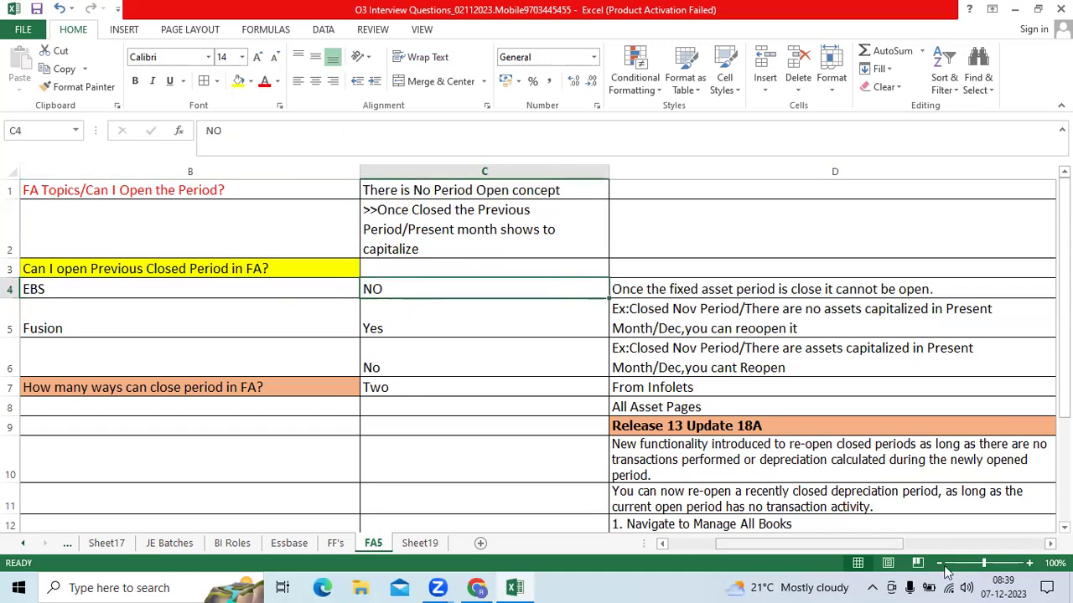
left_click(658, 288)
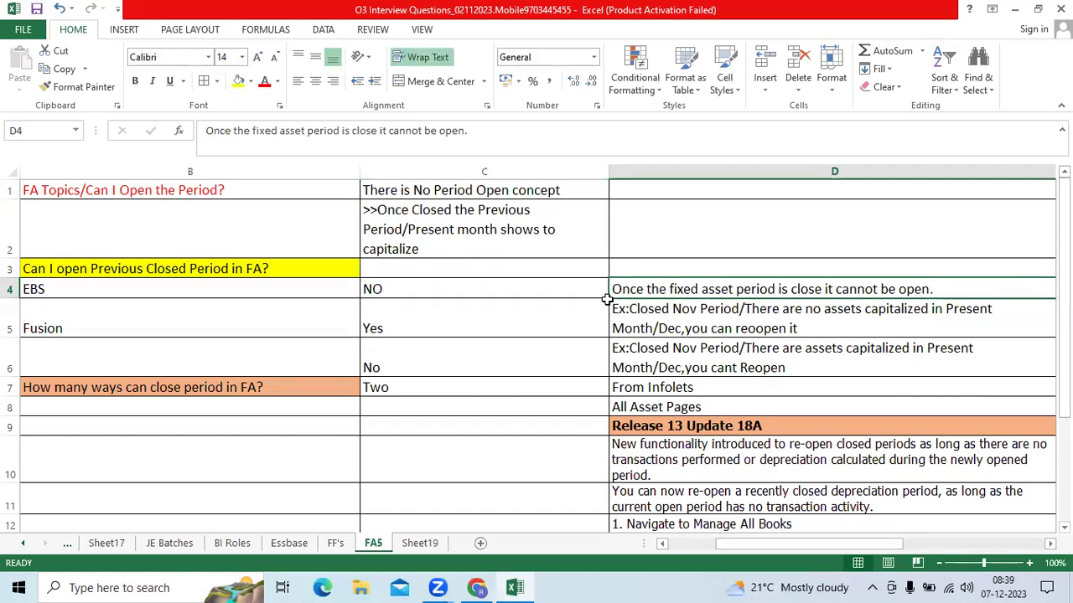
Examine the Fusion row on reopening a closed period, along with the entries on ways to close a period and Release 13 Update 18A.
left_click(198, 319)
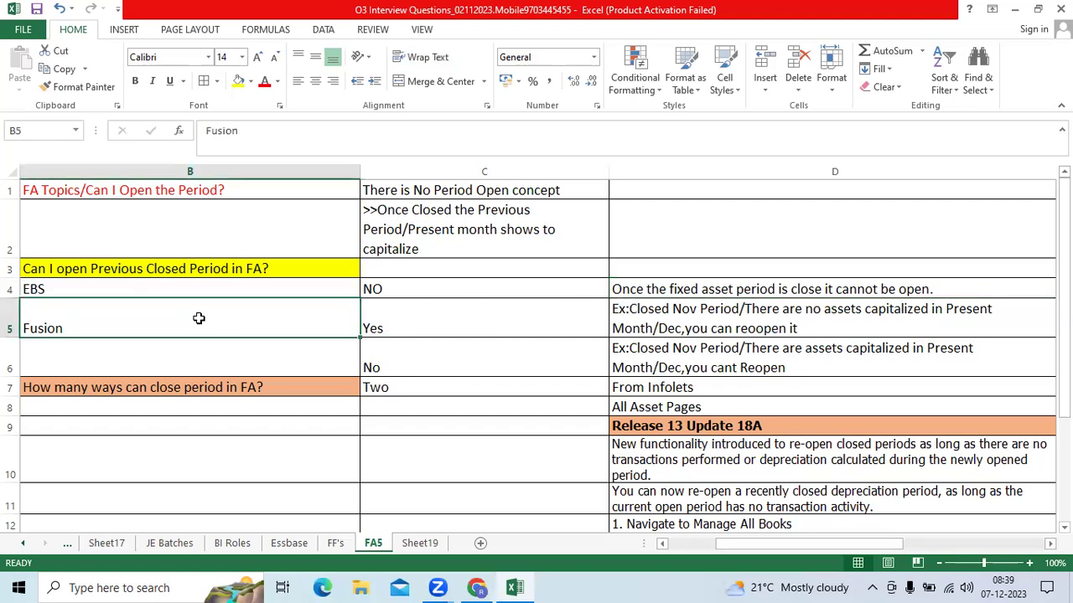
left_click(391, 328)
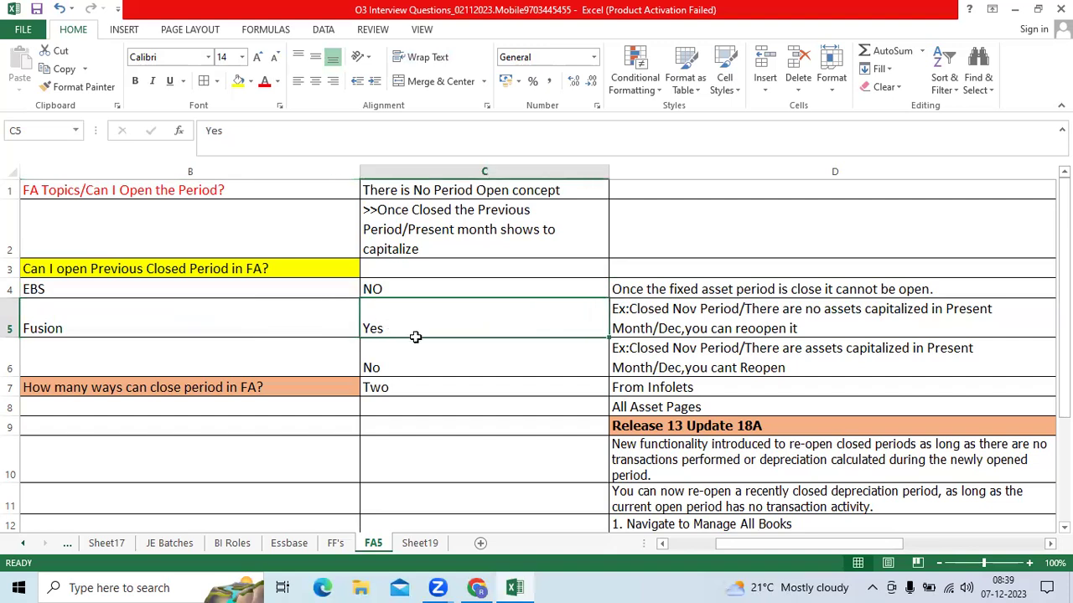
double_click(633, 425)
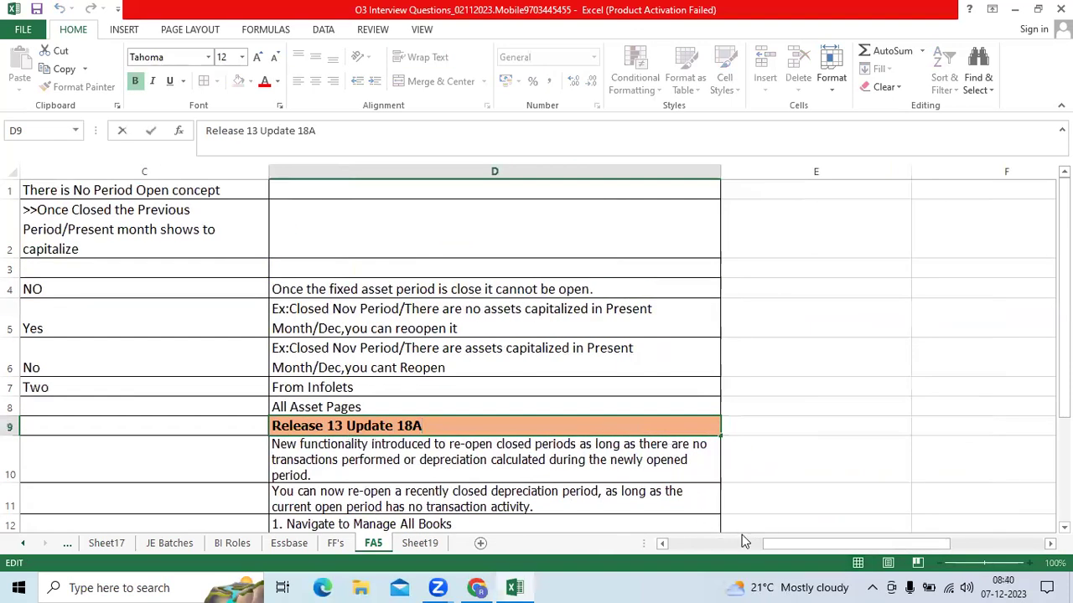
left_click(744, 545)
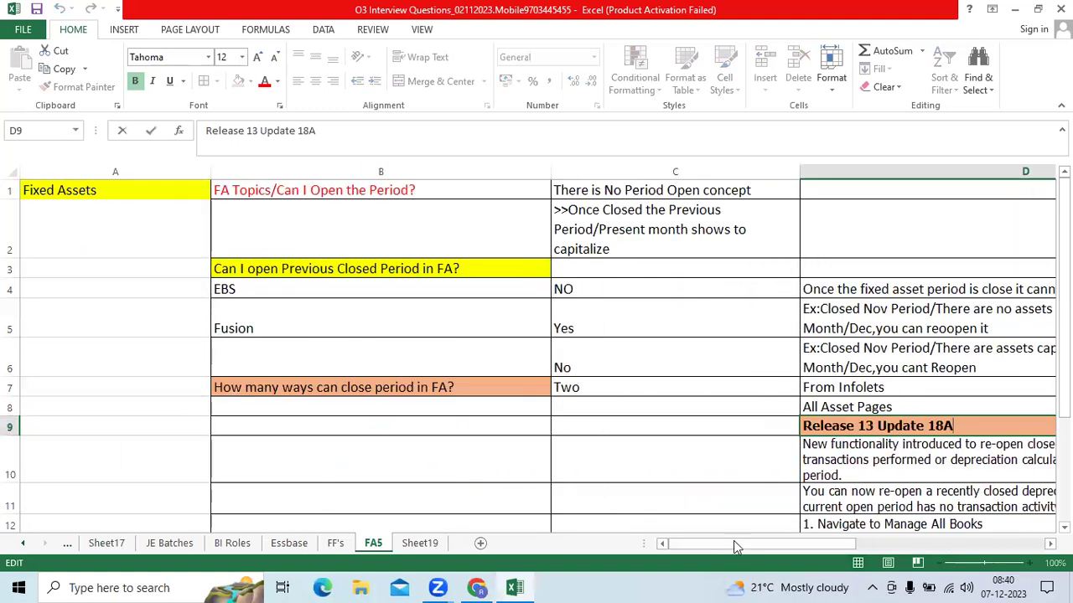
left_click_drag(728, 545, 750, 547)
left_click(613, 388)
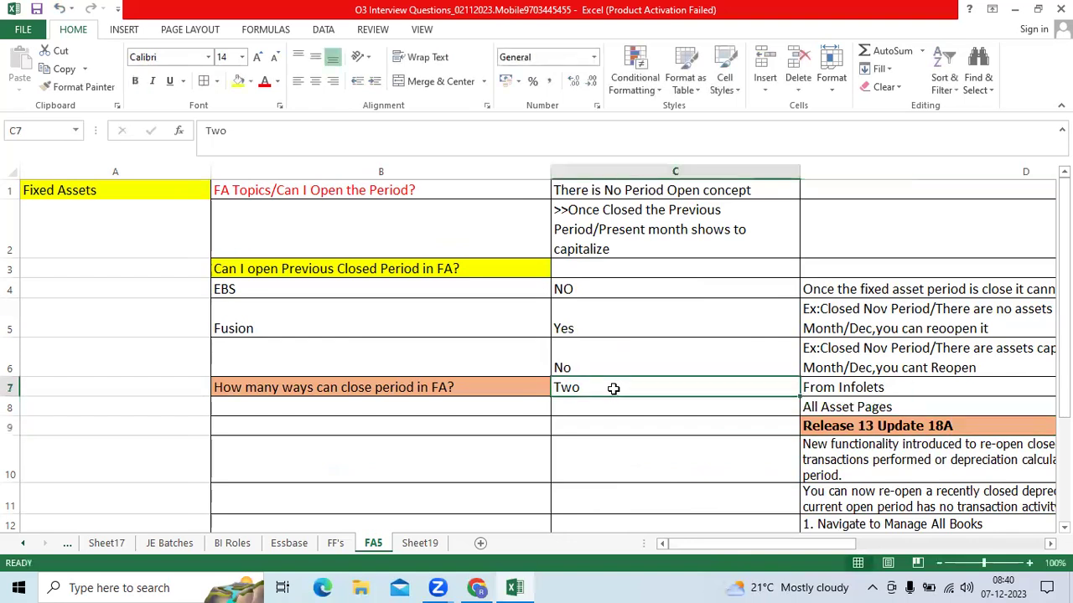
key("Right")
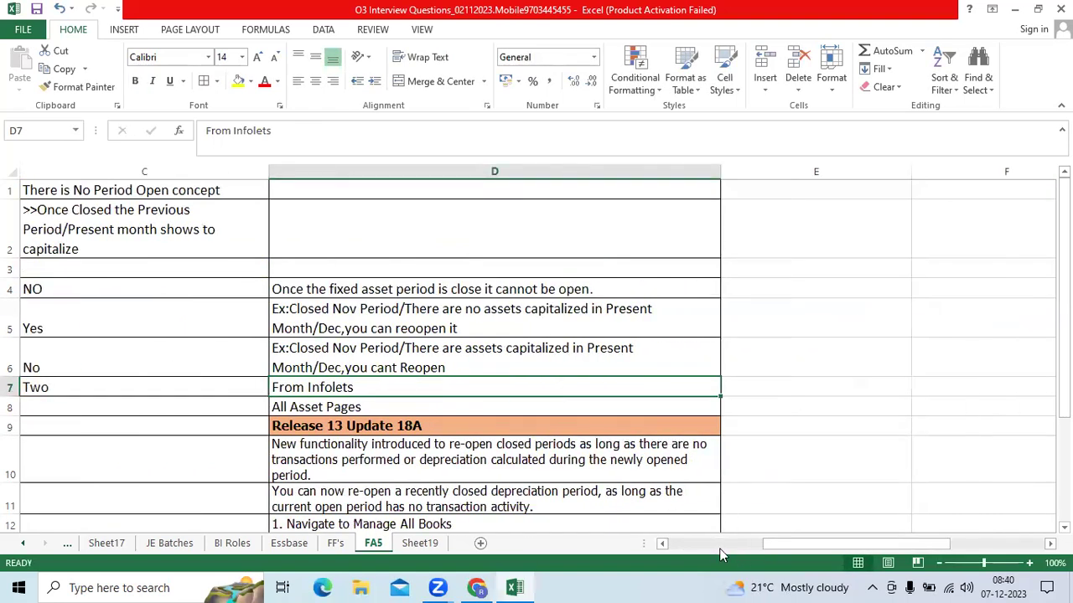
left_click(663, 544)
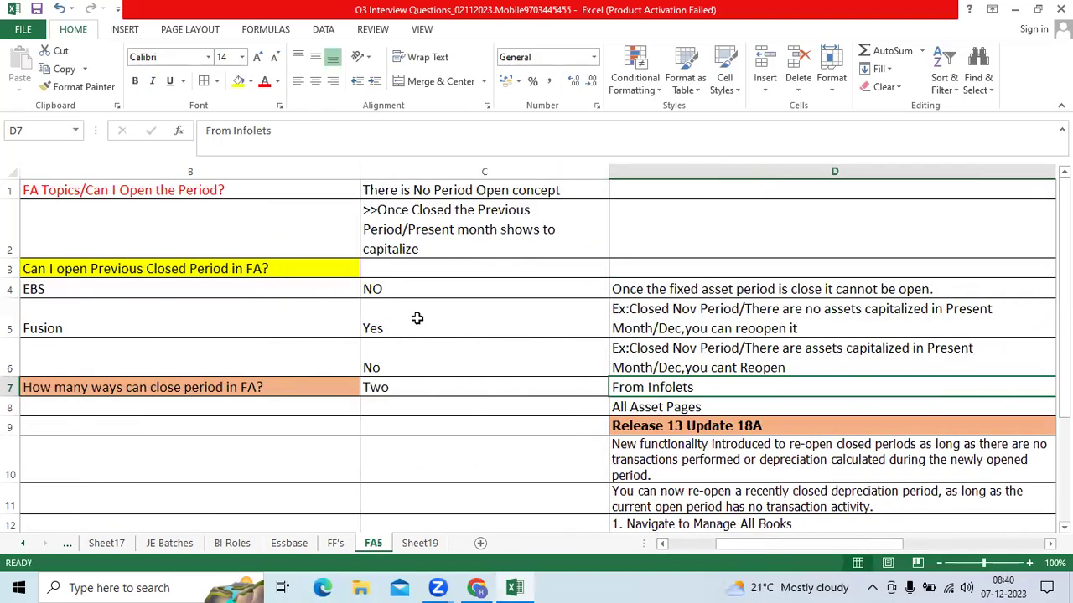
left_click(414, 325)
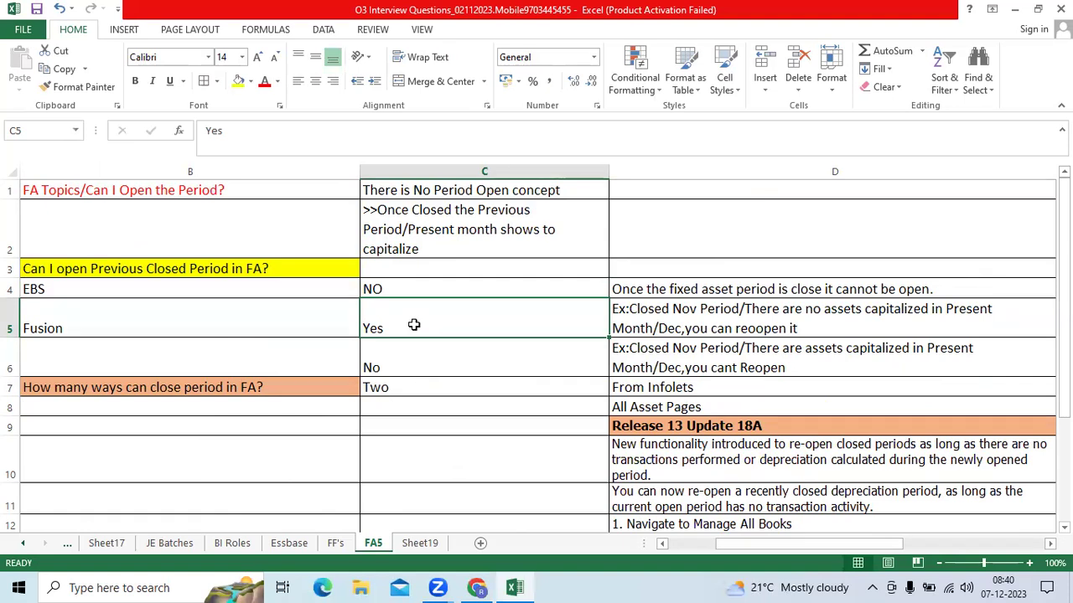
left_click(644, 322)
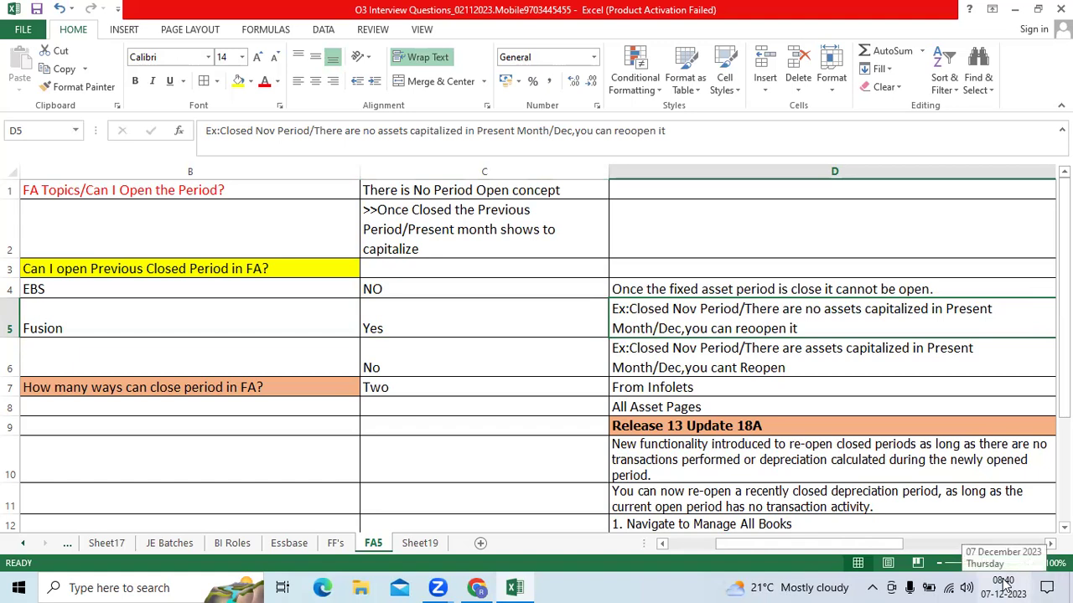
double_click(795, 312)
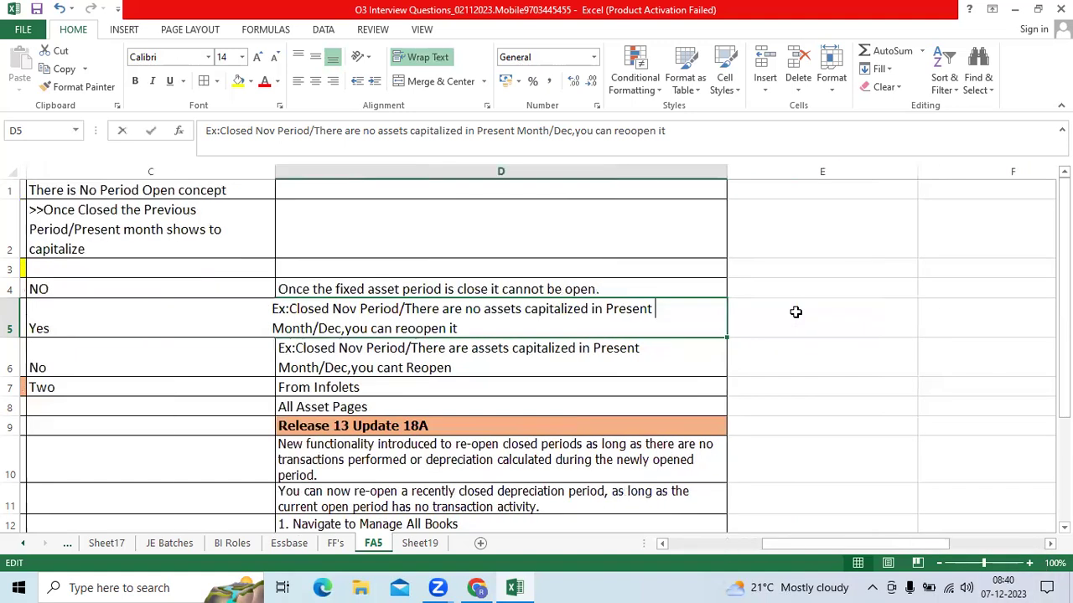
Delete column A, which holds the Fixed Assets heading.
left_click(728, 549)
left_click(418, 317)
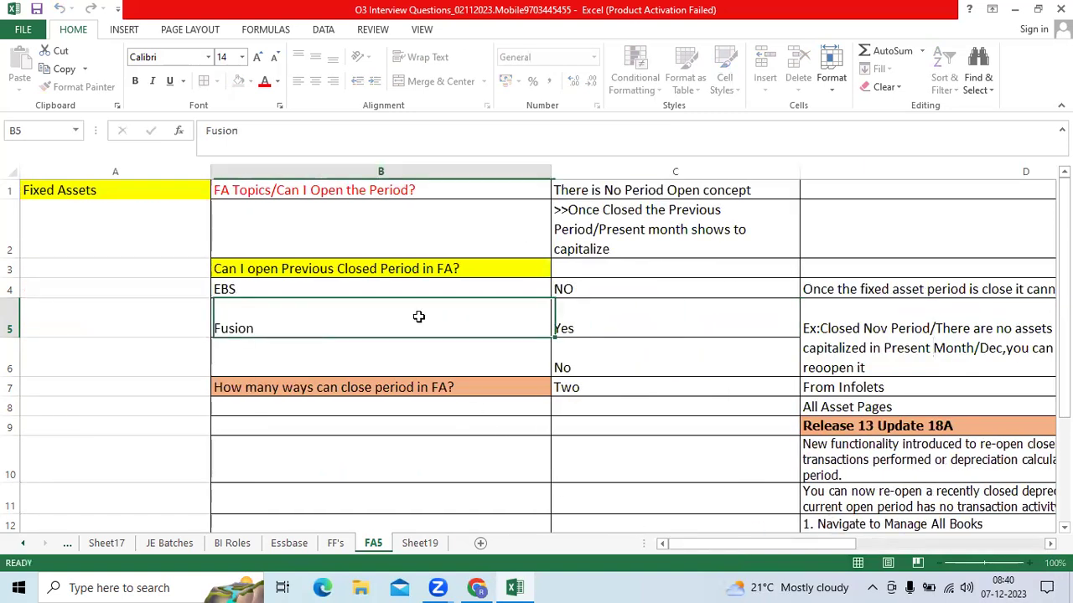
left_click(168, 174)
right_click(169, 177)
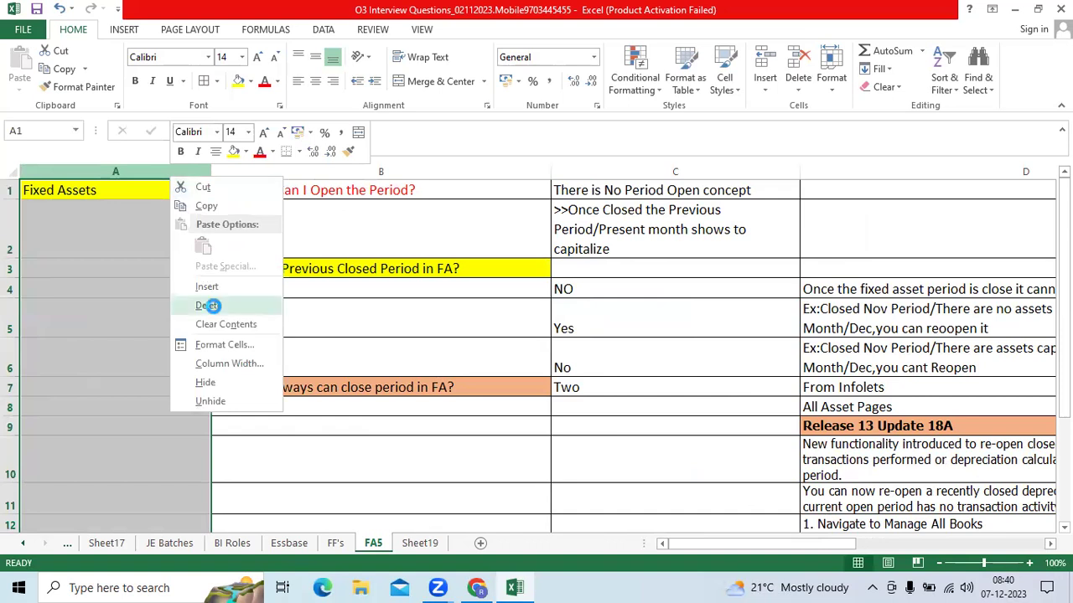
left_click(207, 306)
left_click(549, 360)
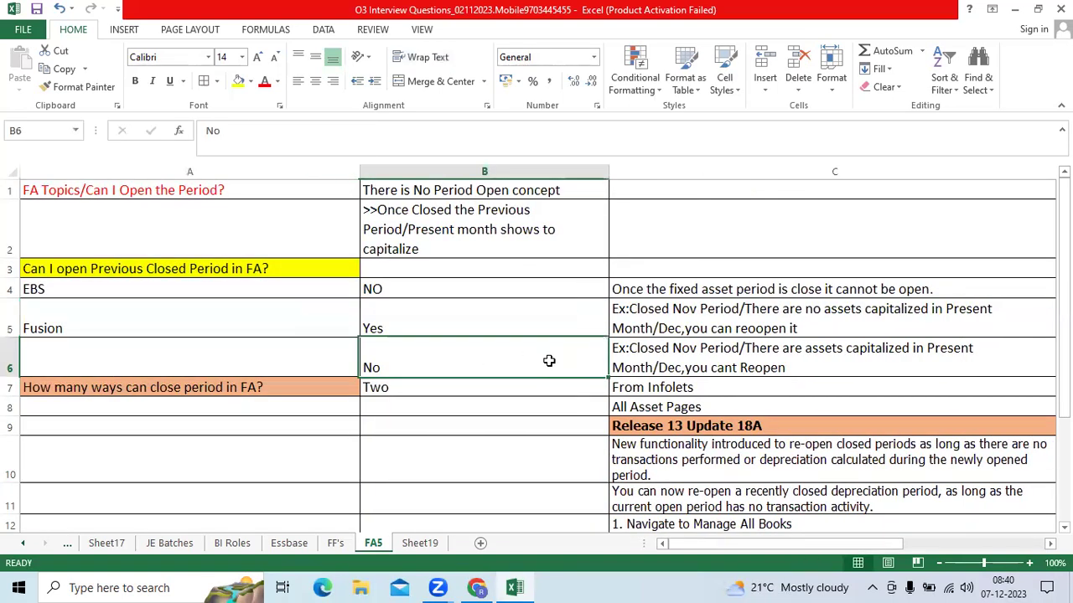
Compare the Fusion Yes and No cases for reopening a closed period with their examples about assets capitalized in the present month.
left_click(709, 326)
left_click(432, 317)
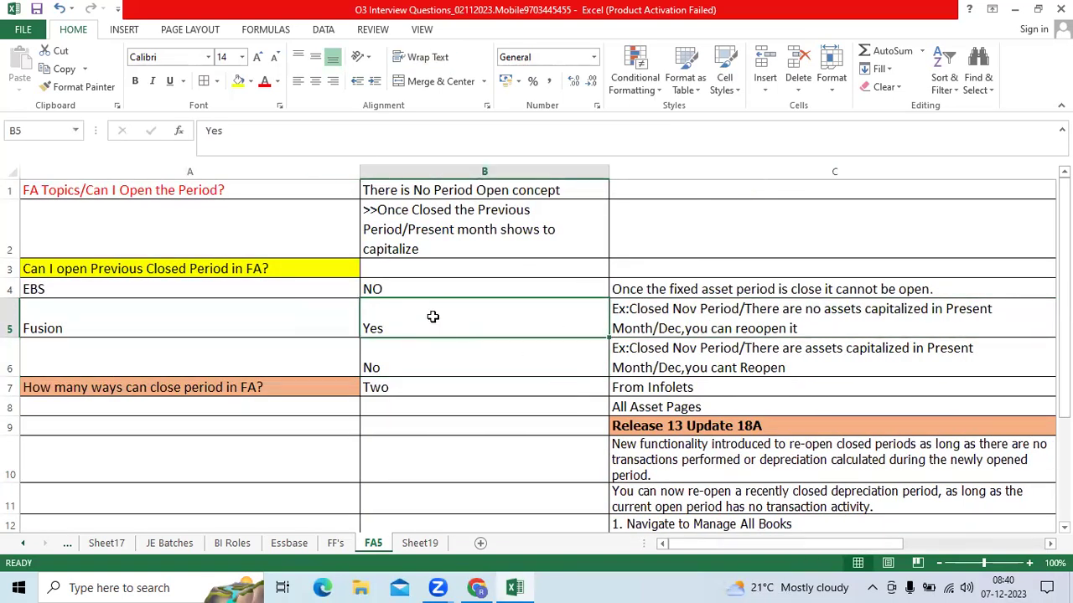
left_click(428, 364)
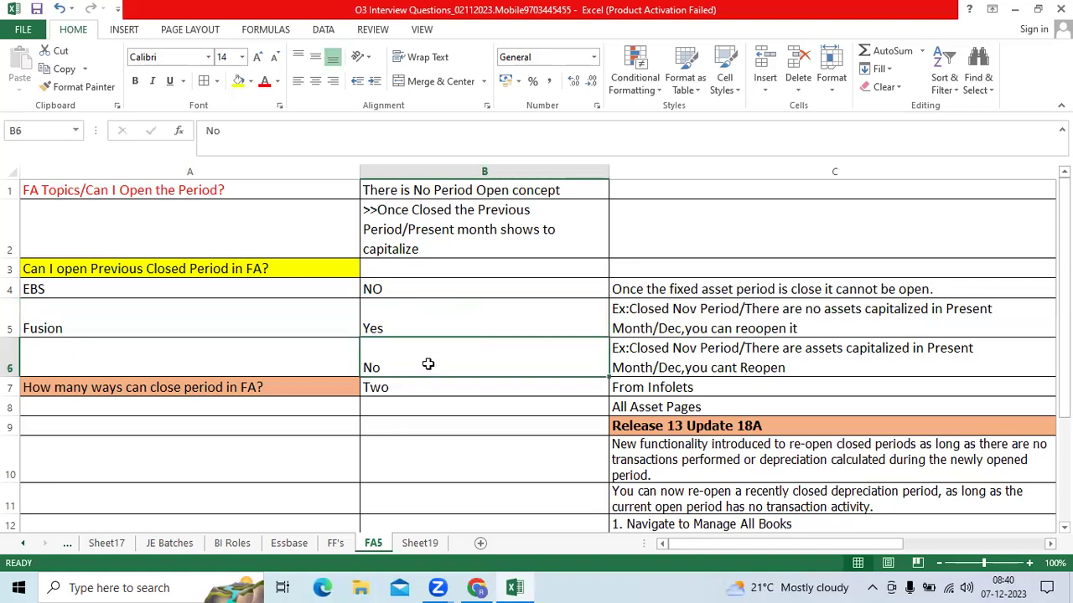
left_click(662, 358)
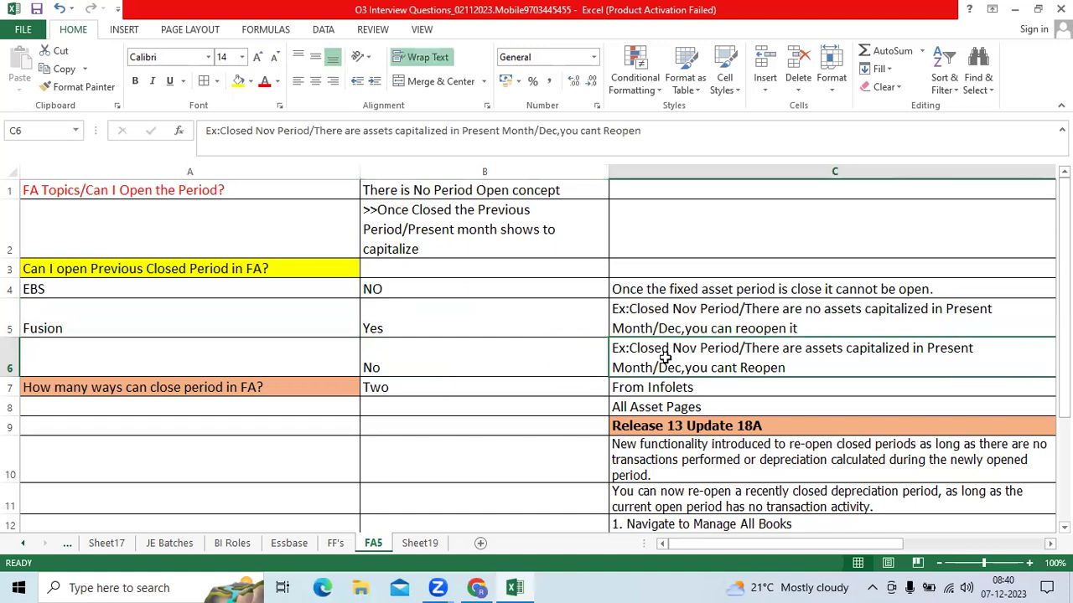
double_click(793, 367)
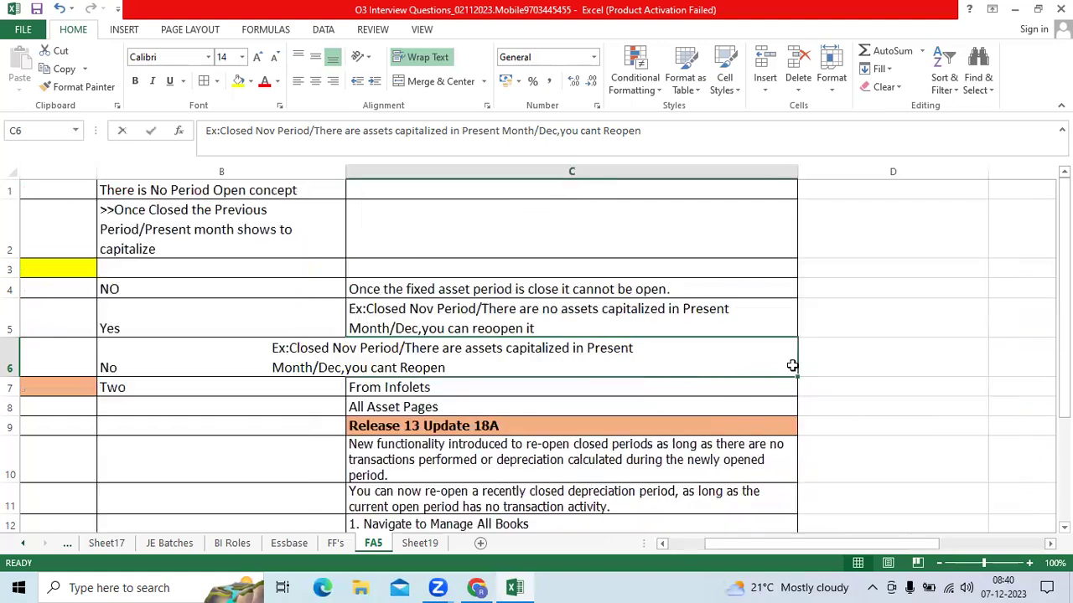
left_click_drag(785, 546, 696, 543)
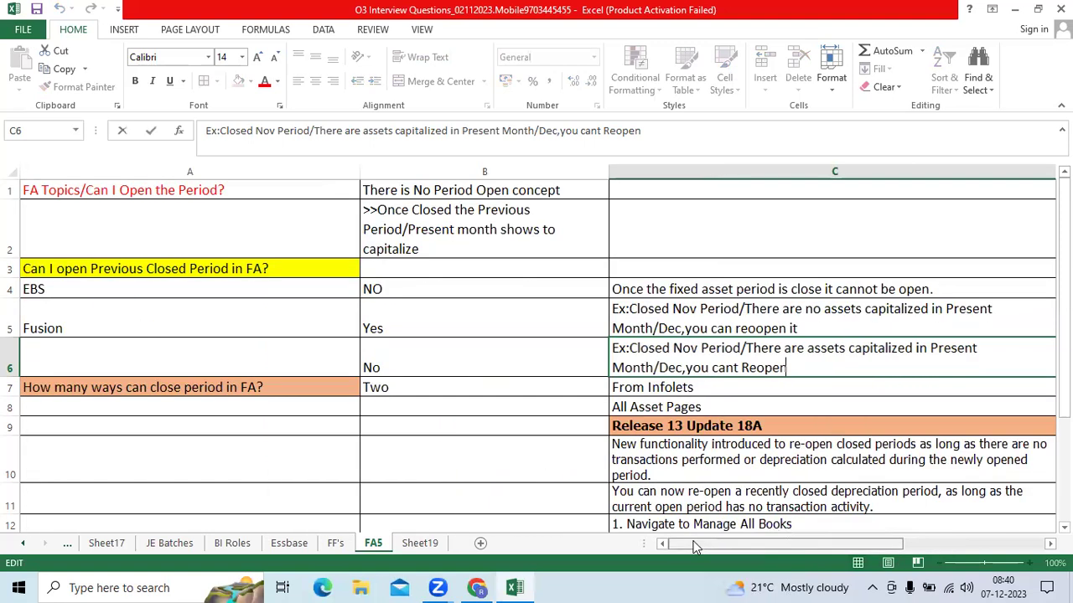
left_click(448, 364)
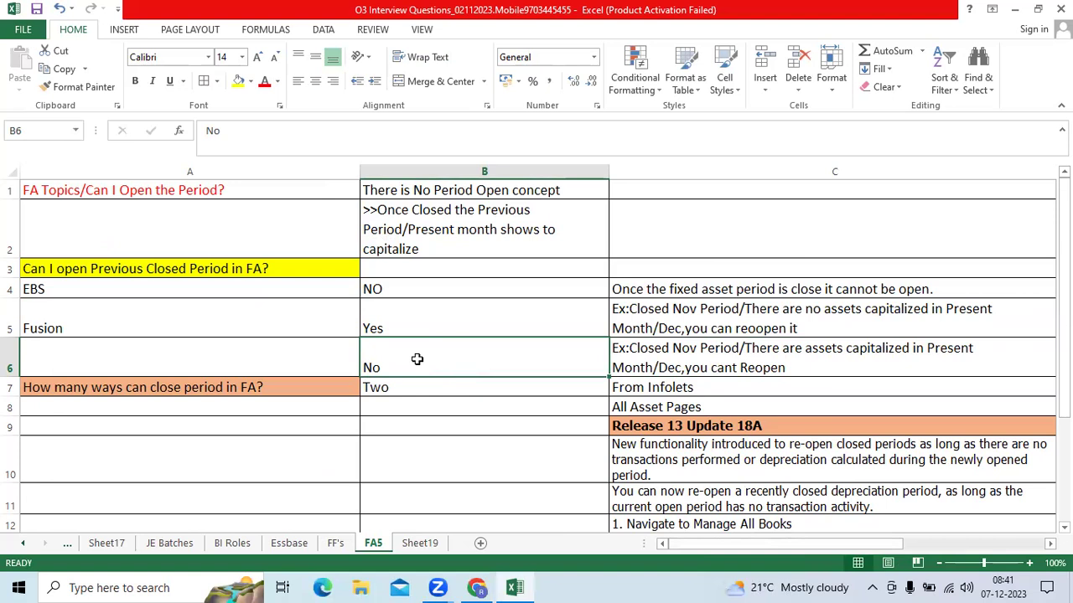
left_click(411, 241)
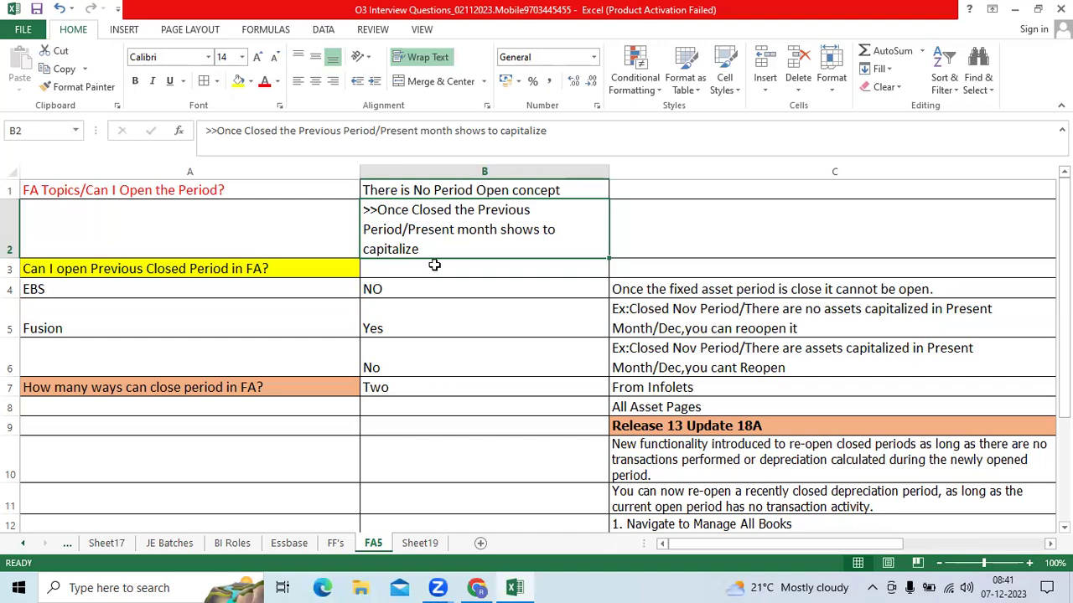
left_click_drag(390, 318, 713, 367)
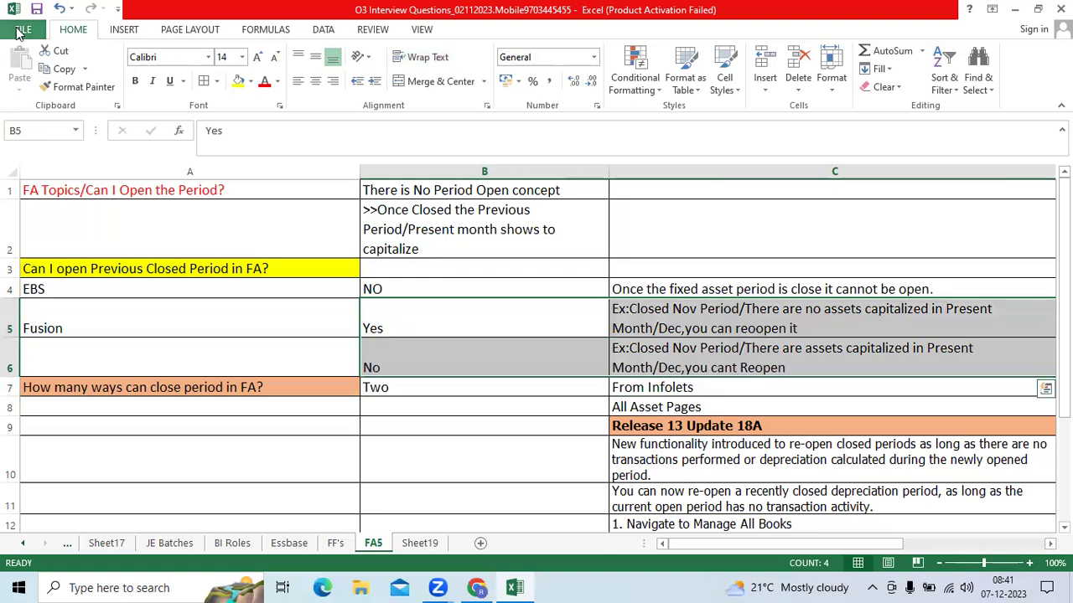
left_click(395, 317)
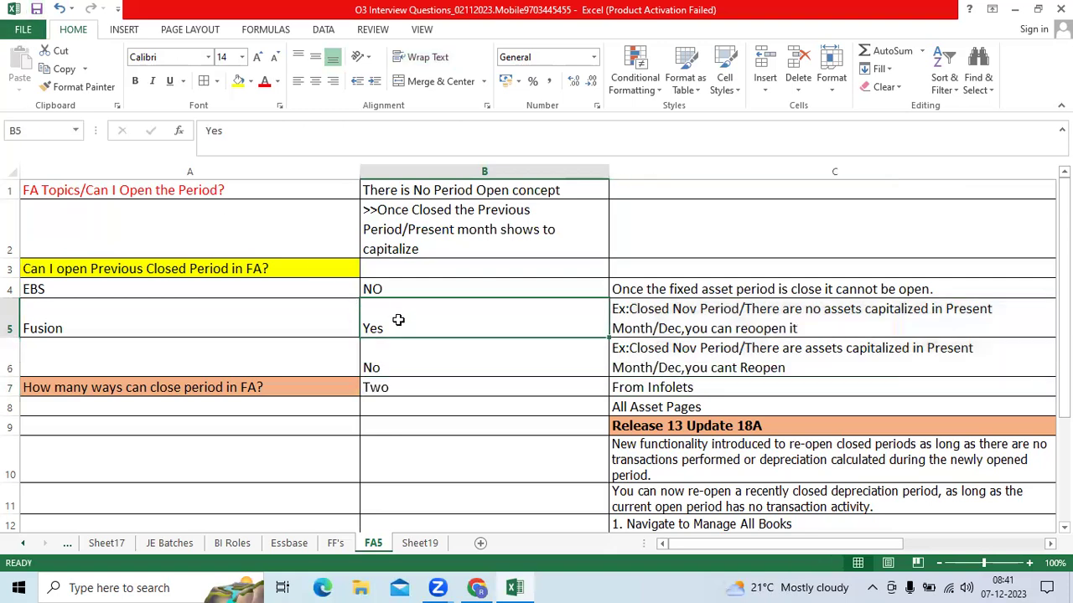
left_click(651, 321)
left_click(538, 367)
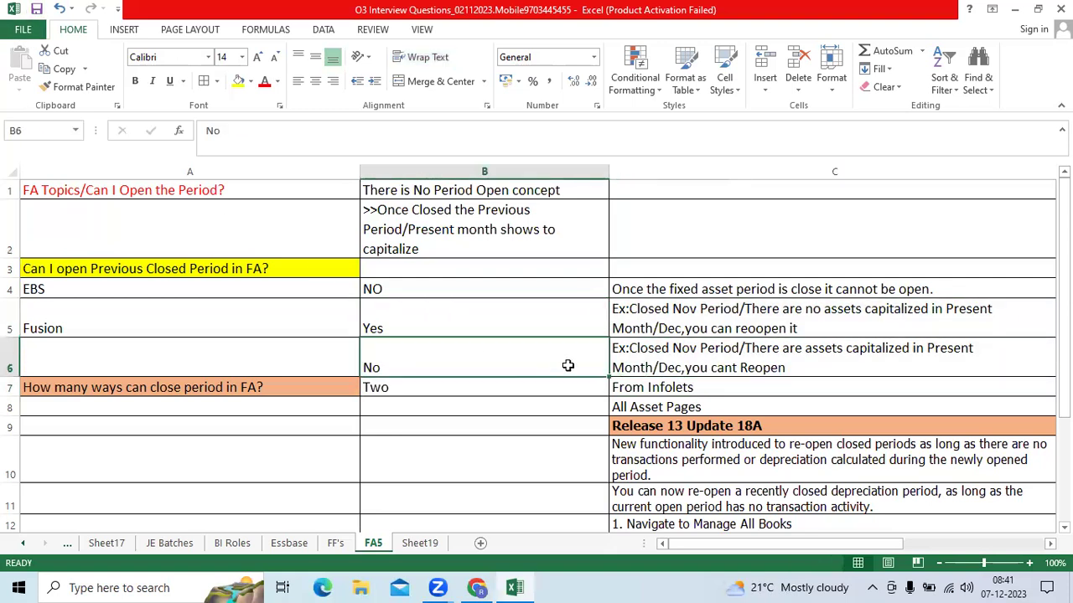
Read the notes on how many ways a period can be closed in FA.
left_click(160, 388)
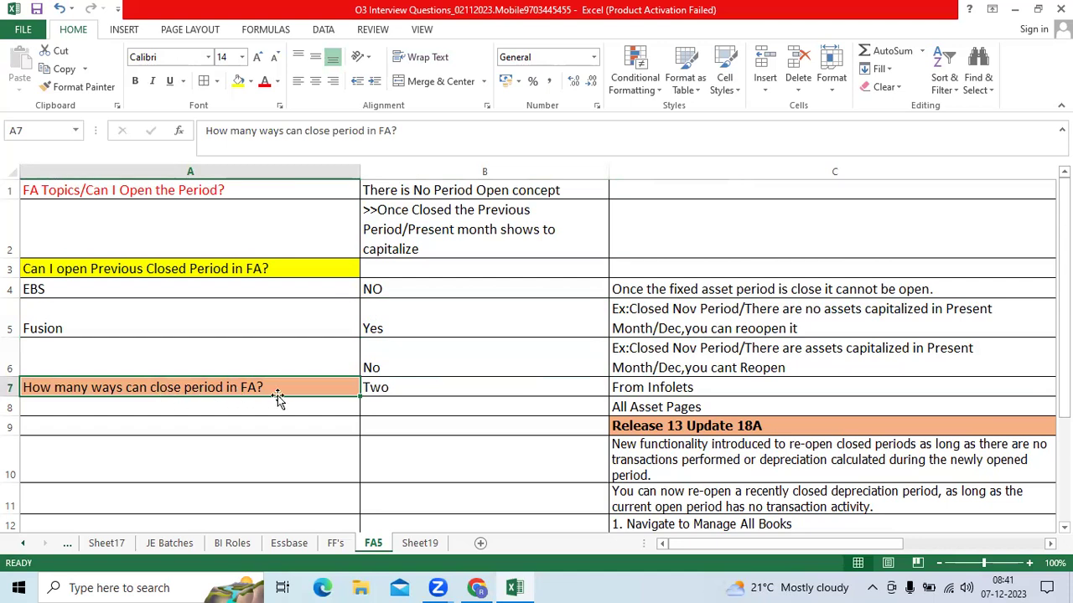
left_click(398, 388)
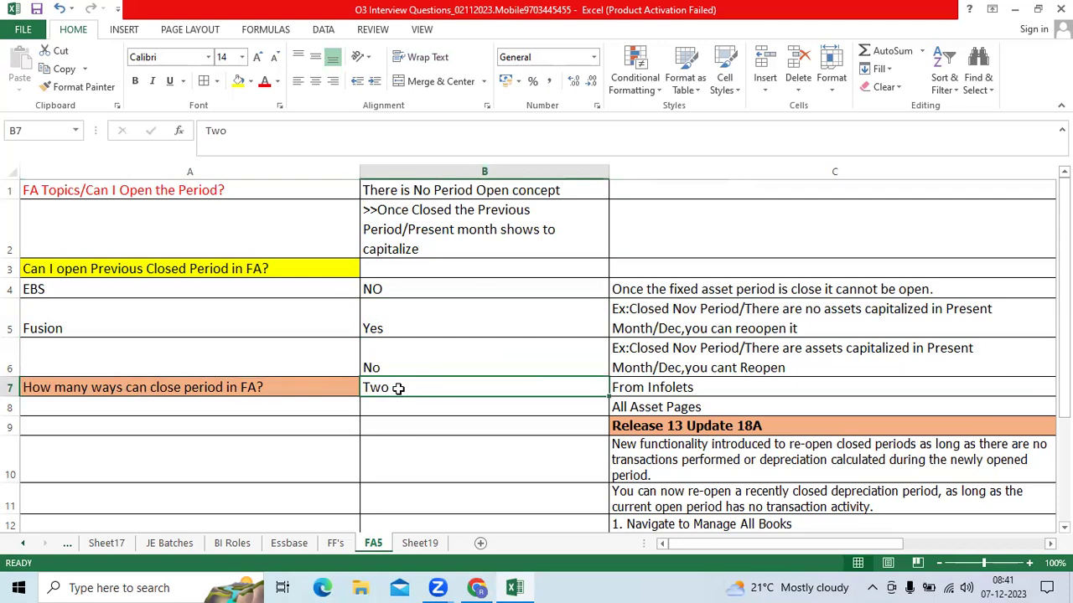
scroll(398, 388, "down", 1)
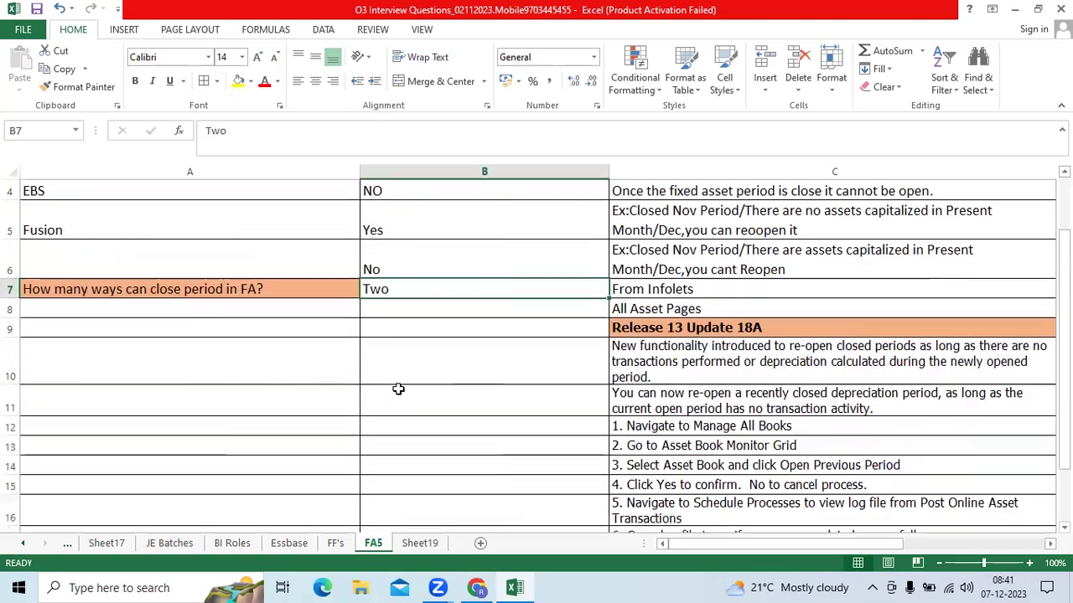
Switch to Oracle Fusion, open Assets under Fixed Assets, and examine the depreciation and period-closing options for AANA CORPORATE BOOK - USD.
left_click(476, 588)
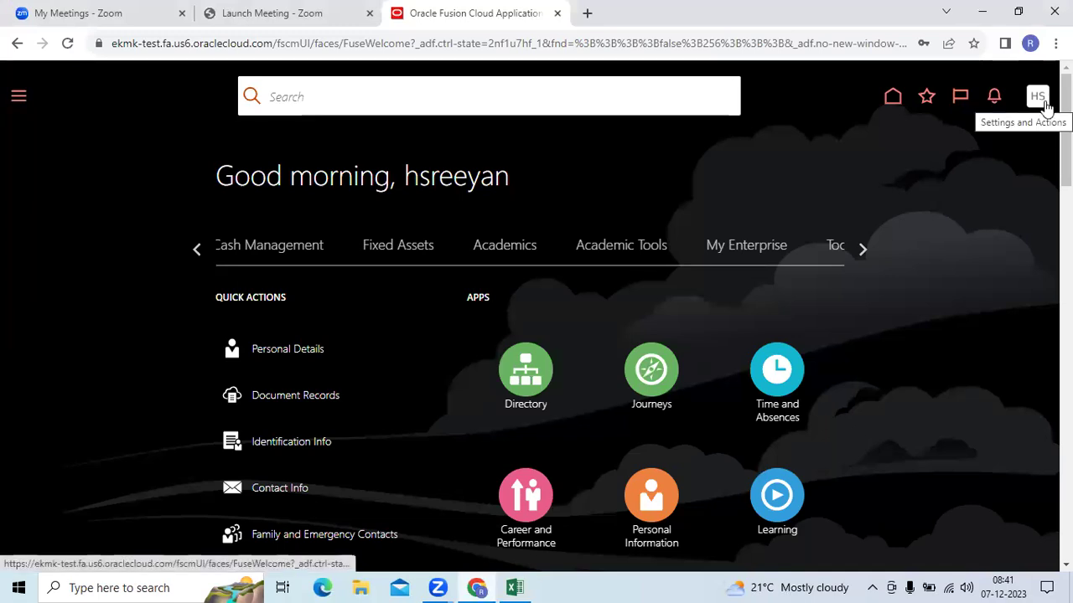
left_click(400, 248)
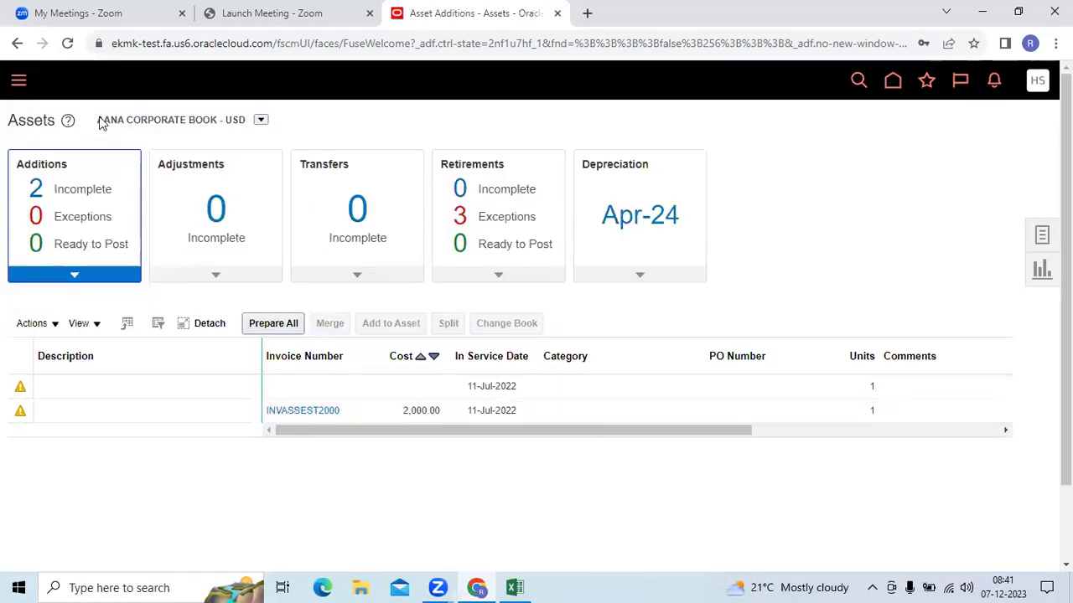
left_click_drag(100, 119, 241, 122)
left_click(796, 212)
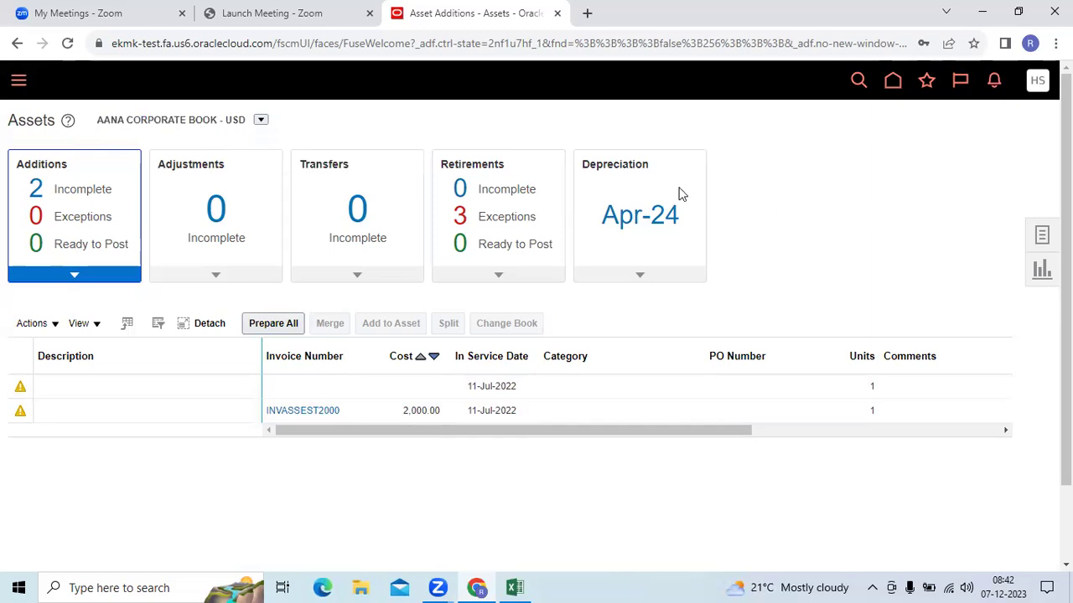
left_click(640, 277)
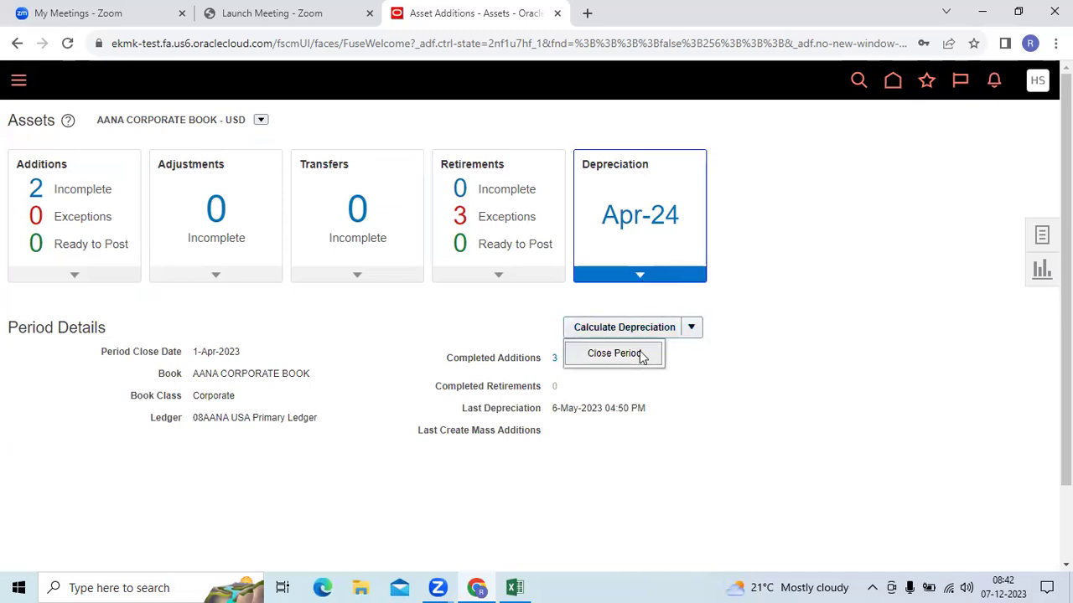
left_click(784, 356)
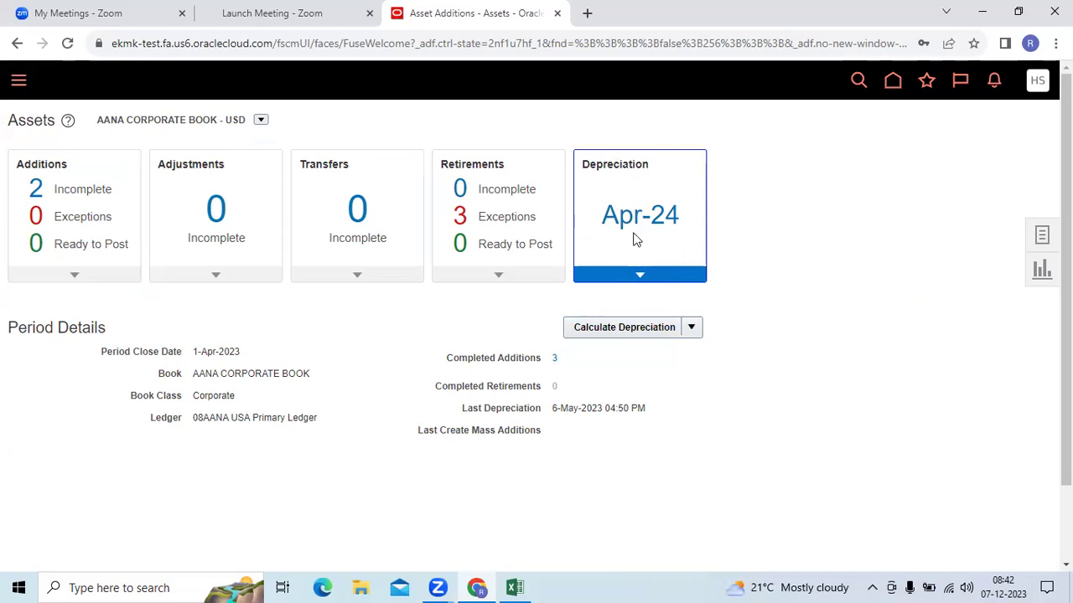
Select the AANA US CORP - USD book and close its Jun-23 depreciation period.
left_click(262, 123)
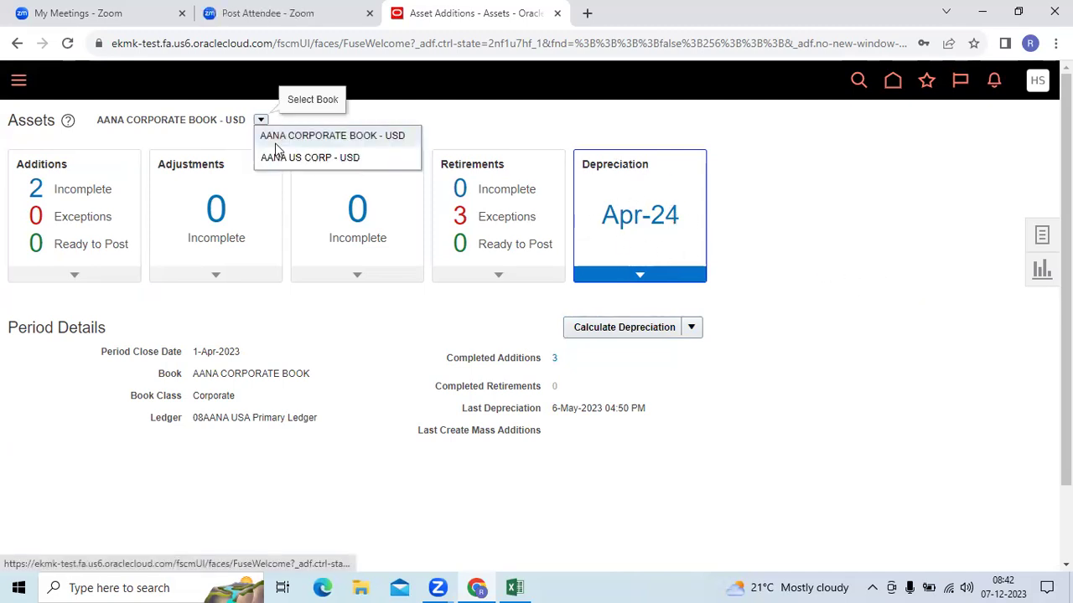
left_click(282, 155)
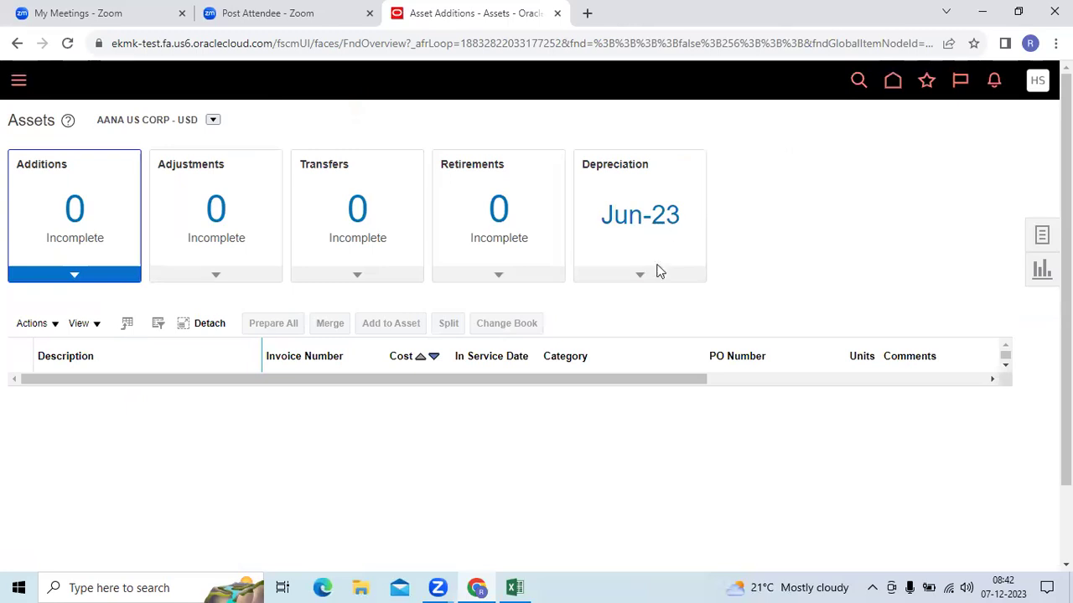
left_click(643, 275)
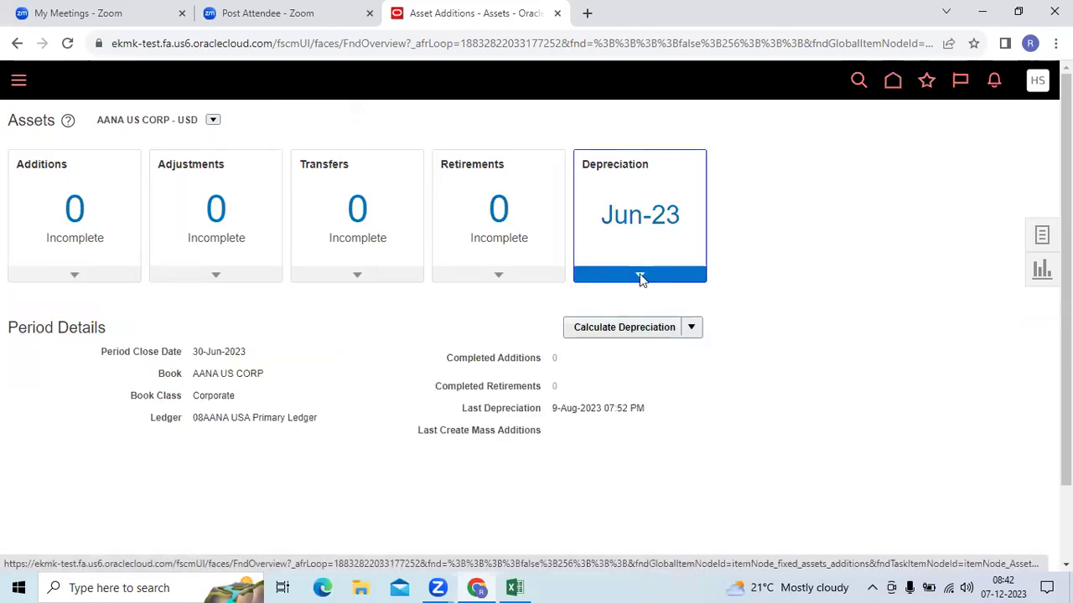
left_click(693, 328)
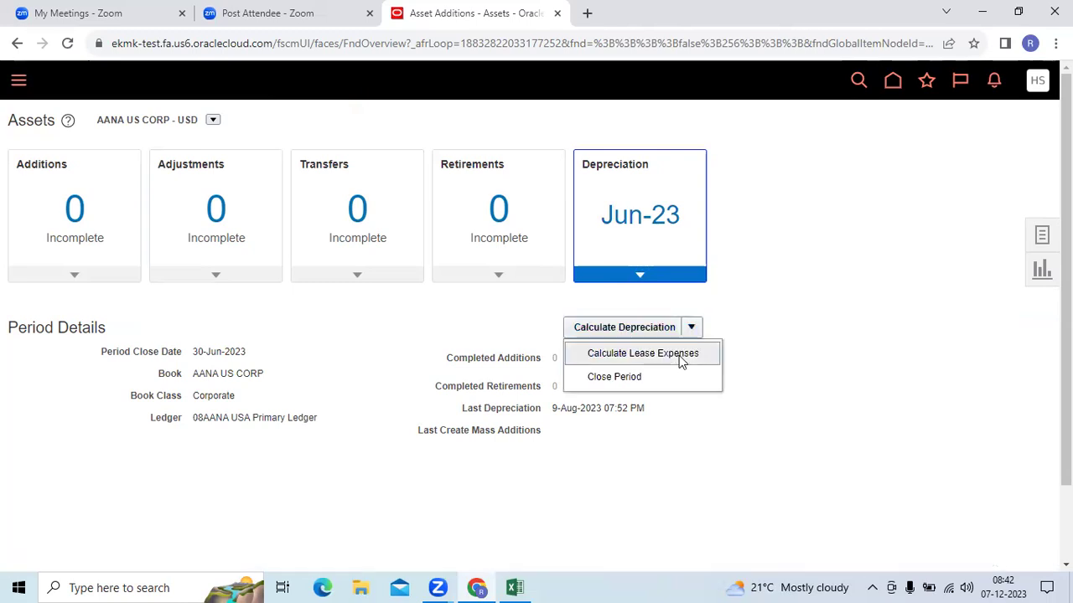
left_click(653, 378)
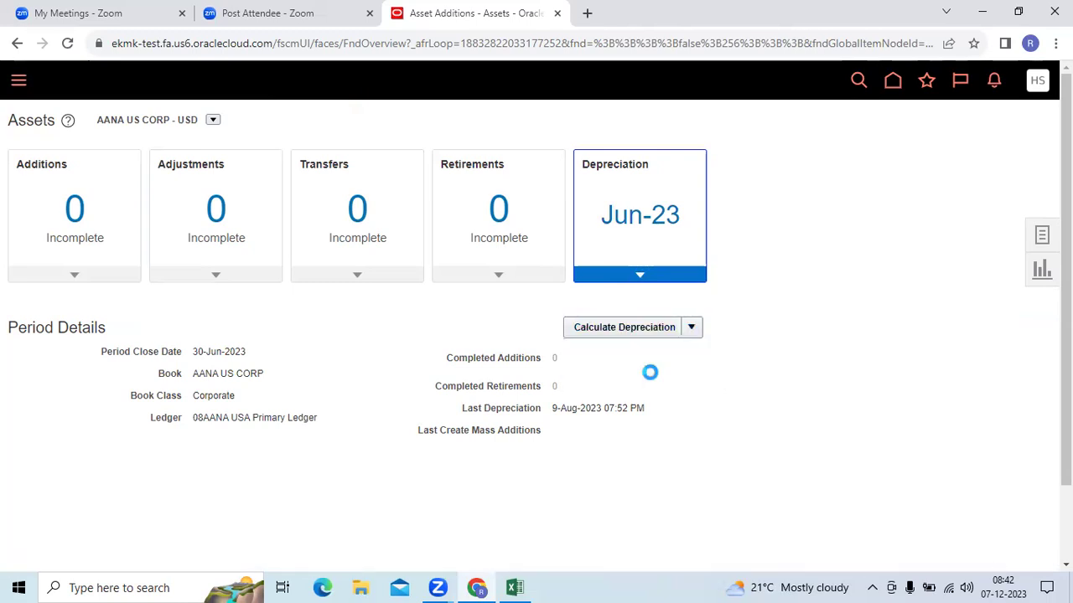
left_click(692, 337)
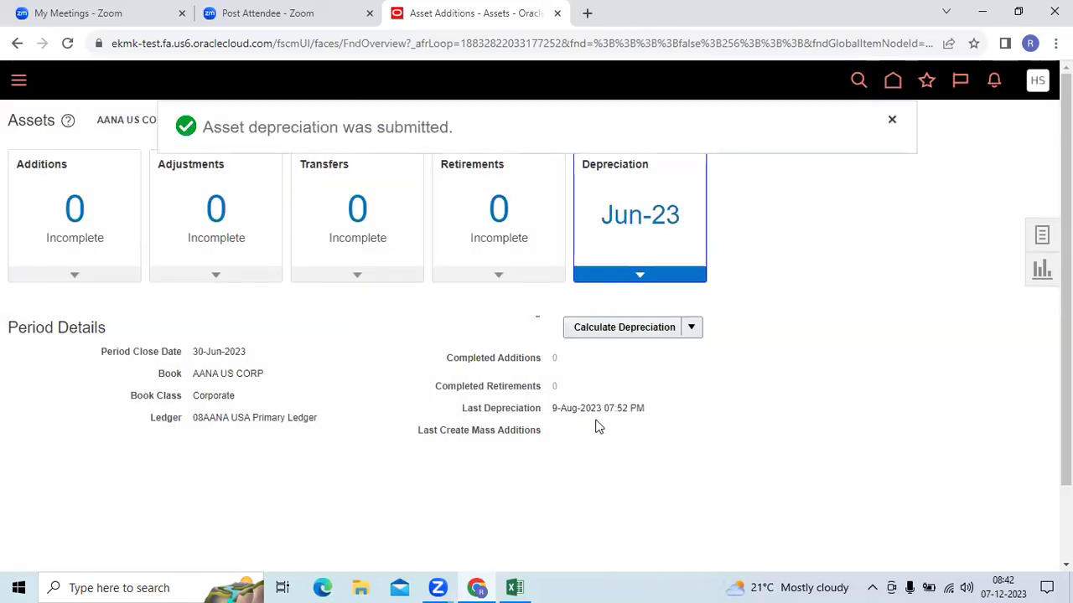
Open Manage All Books and examine the Close Period and Open Previous Period options in the Asset Book Monitor.
left_click(1041, 235)
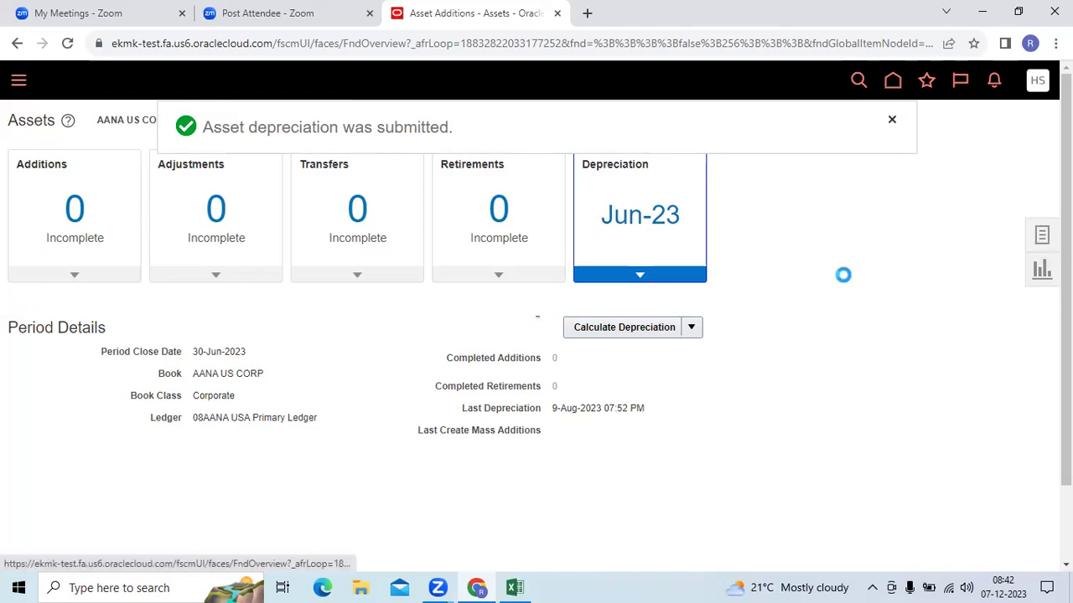
scroll(981, 411, "down", 1)
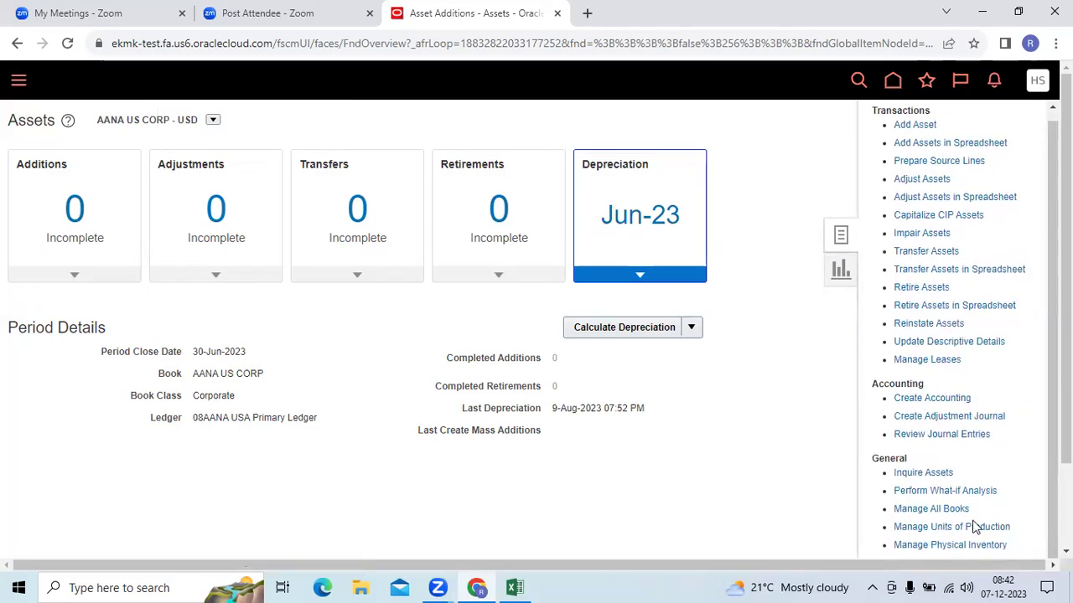
left_click(925, 509)
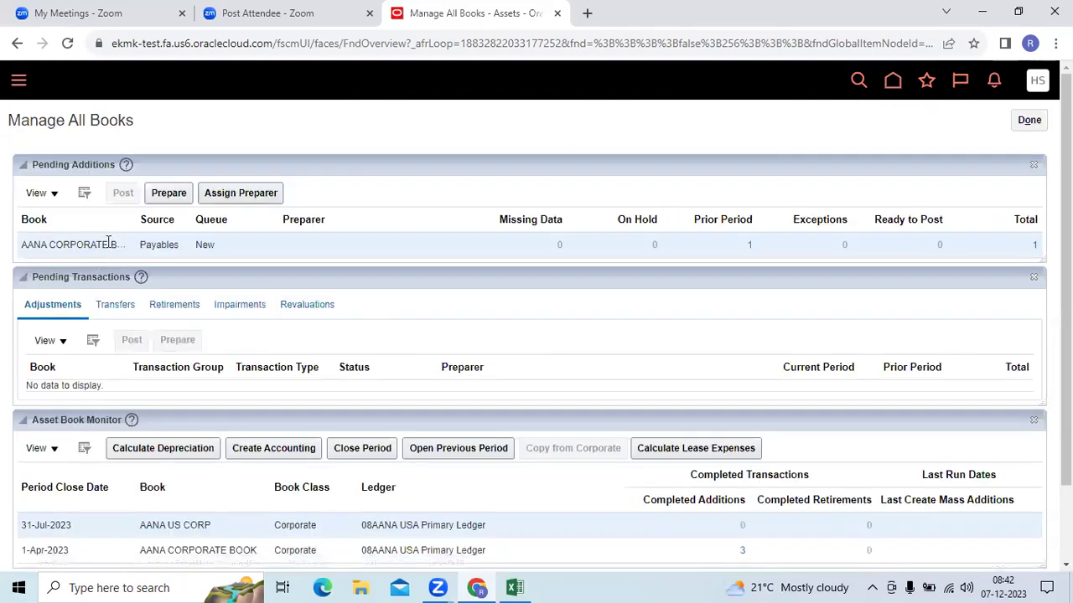
scroll(209, 268, "down", 1)
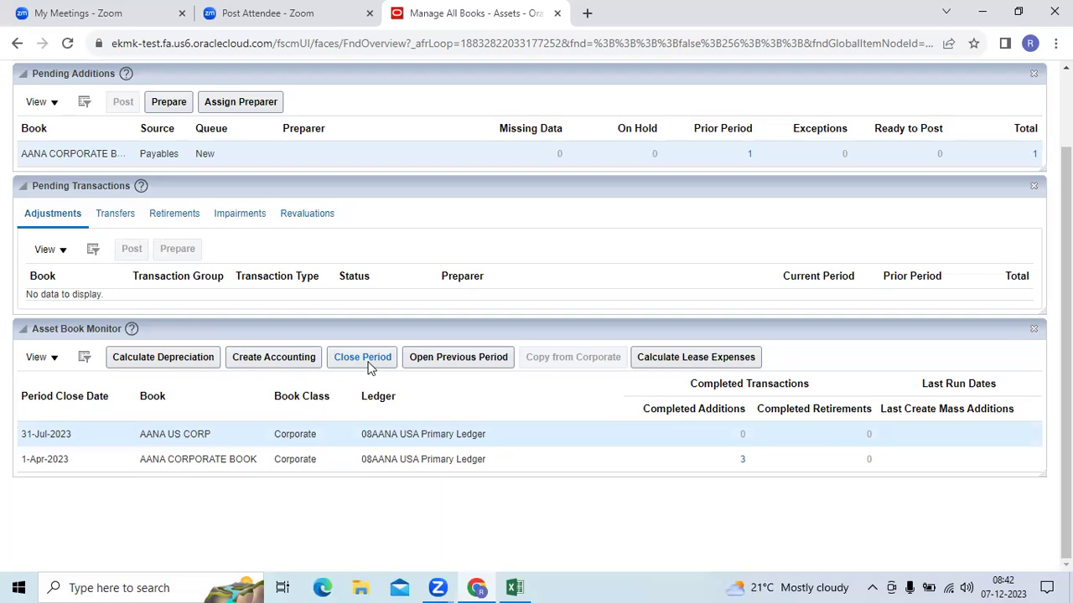
scroll(977, 143, "up", 2)
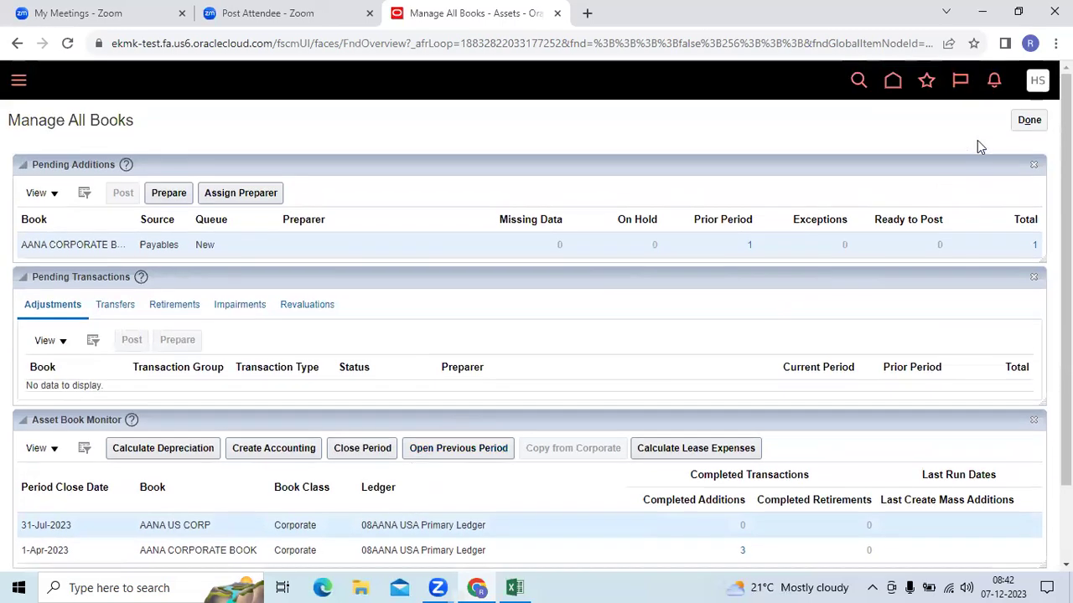
Open Period Close under General Accounting, check the Assets close status, and return to the home page.
left_click(895, 86)
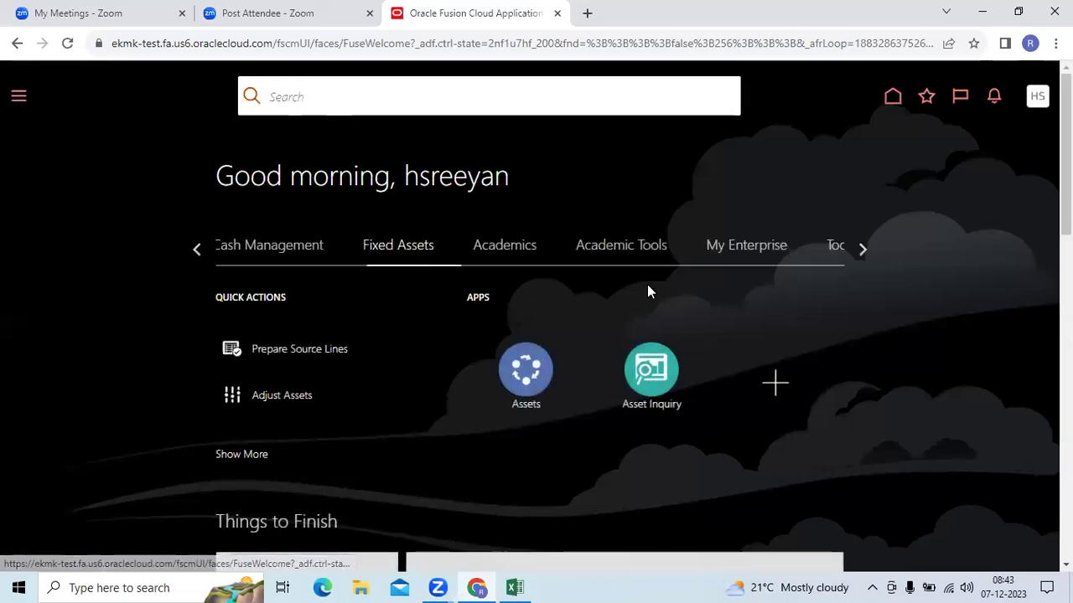
left_click(196, 248)
left_click(196, 248)
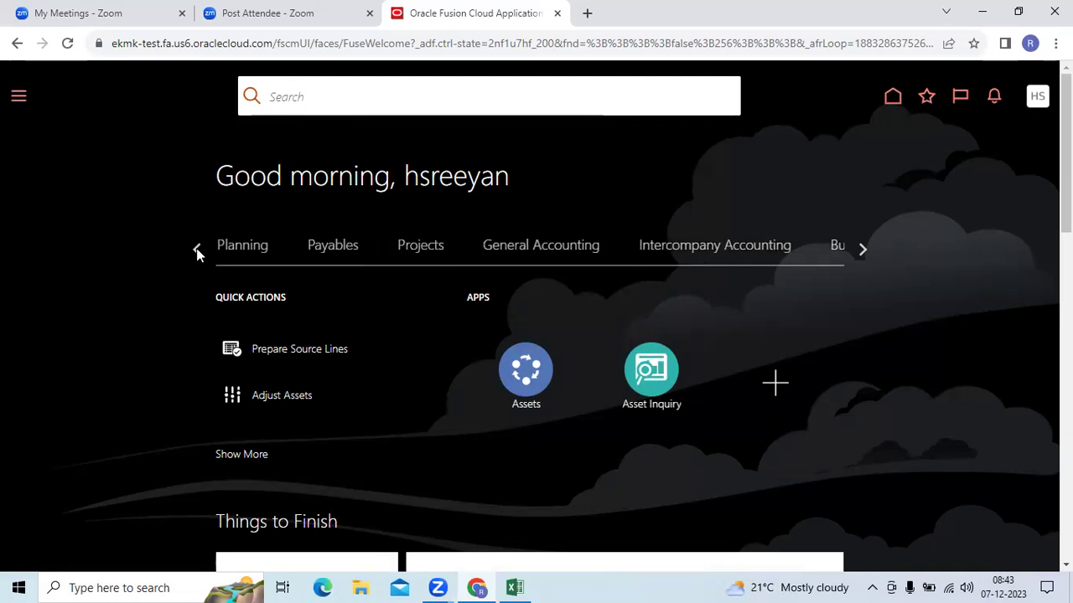
left_click(196, 248)
left_click(838, 256)
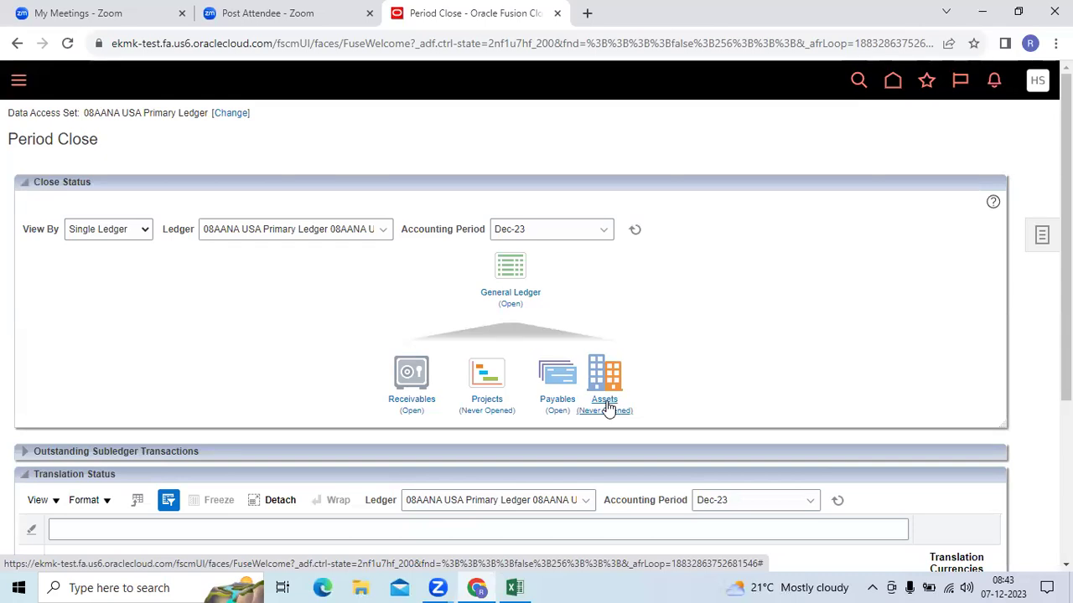
left_click(894, 83)
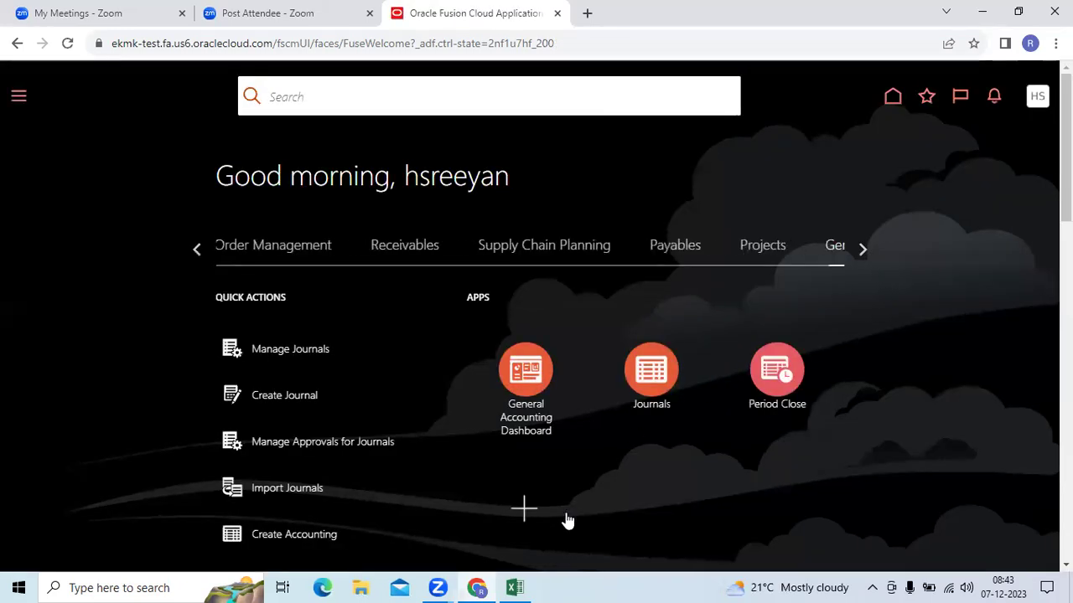
Switch to Excel and read the Release 13 Update 18A steps for reopening a closed period, including the cannot-reopen message.
left_click(526, 587)
left_click(687, 368)
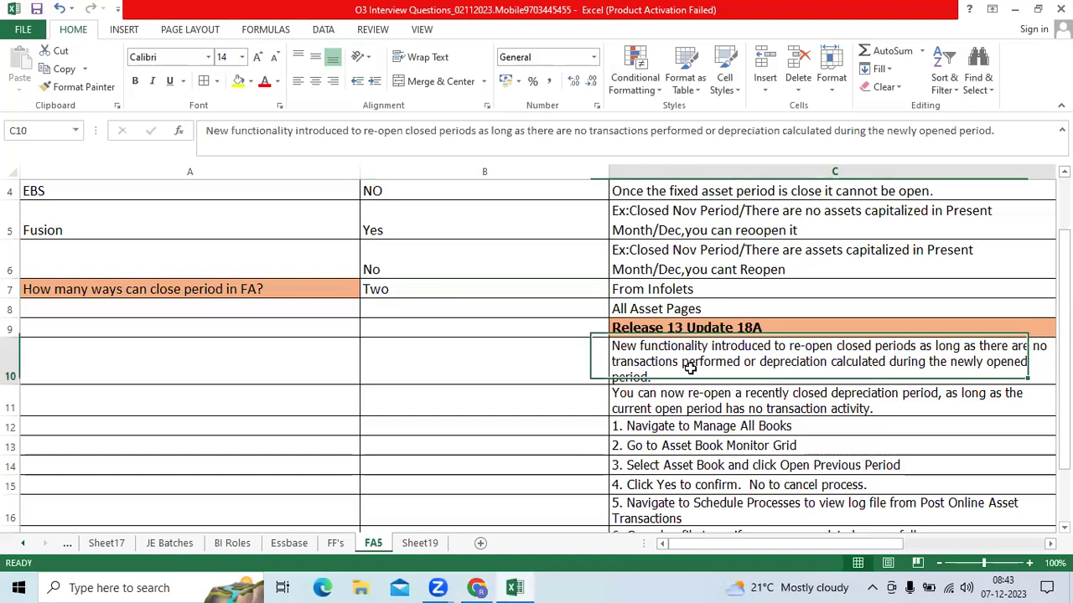
scroll(683, 383, "down", 1)
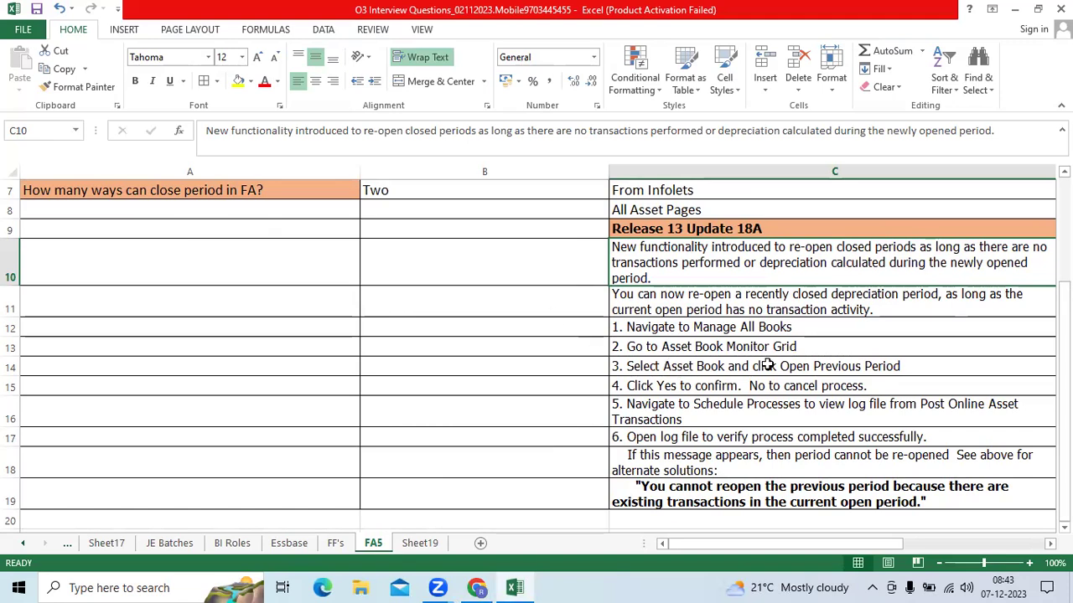
left_click(710, 332)
left_click(709, 347)
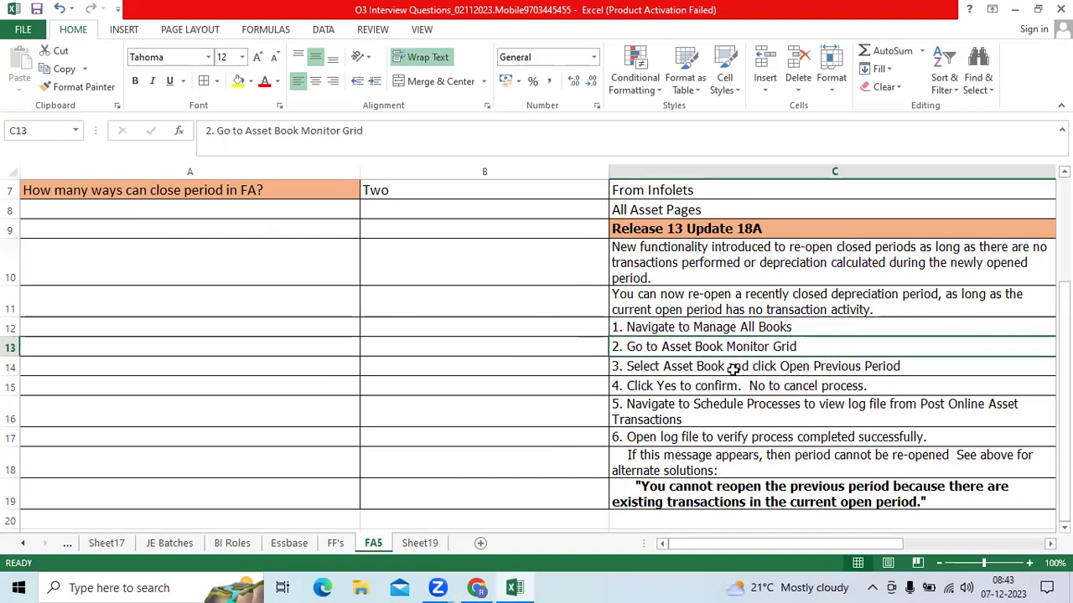
left_click(730, 368)
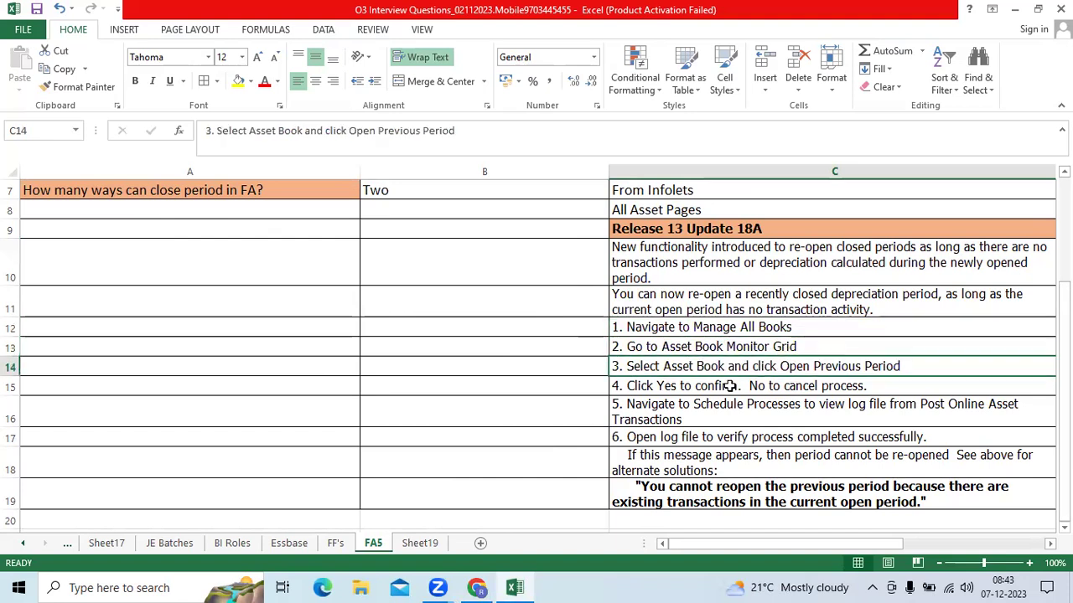
left_click(749, 503)
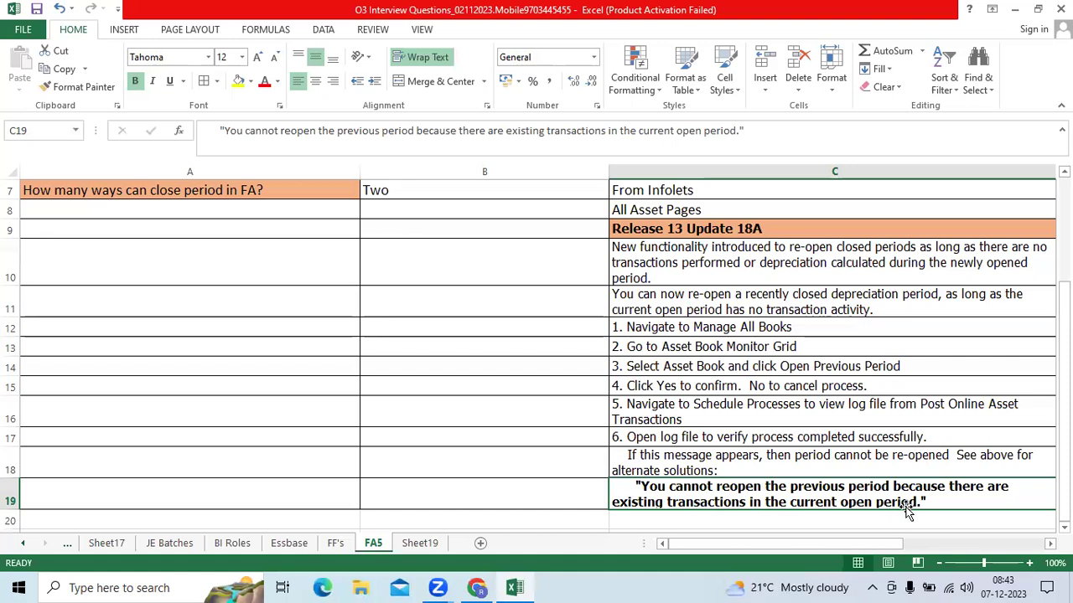
Switch back to Oracle Fusion and open Manage All Books from the Fixed Assets work area, showing the Asset Book Monitor.
left_click(477, 587)
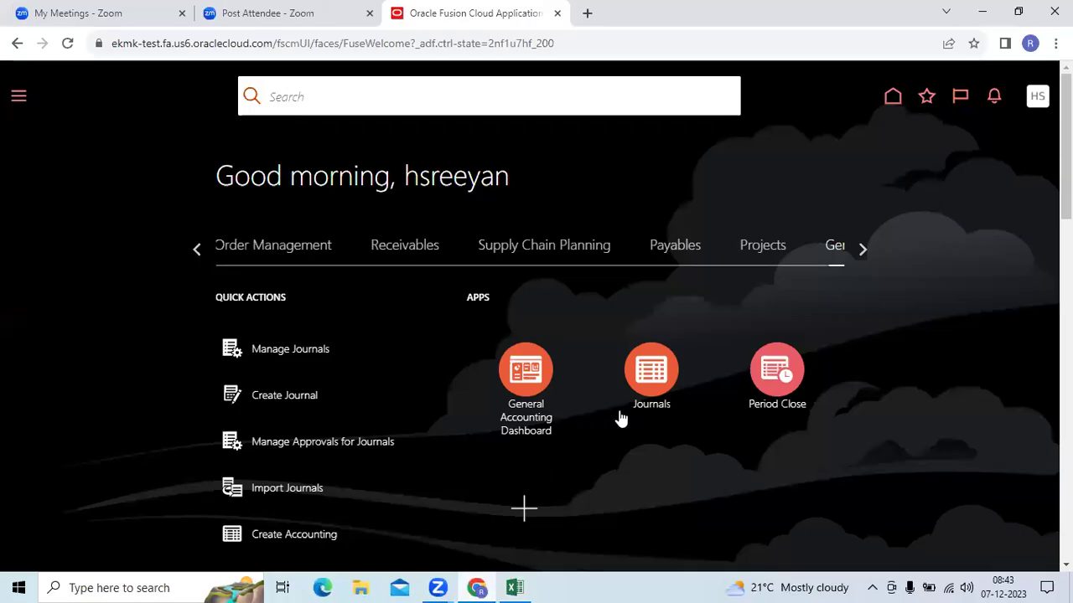
left_click(860, 250)
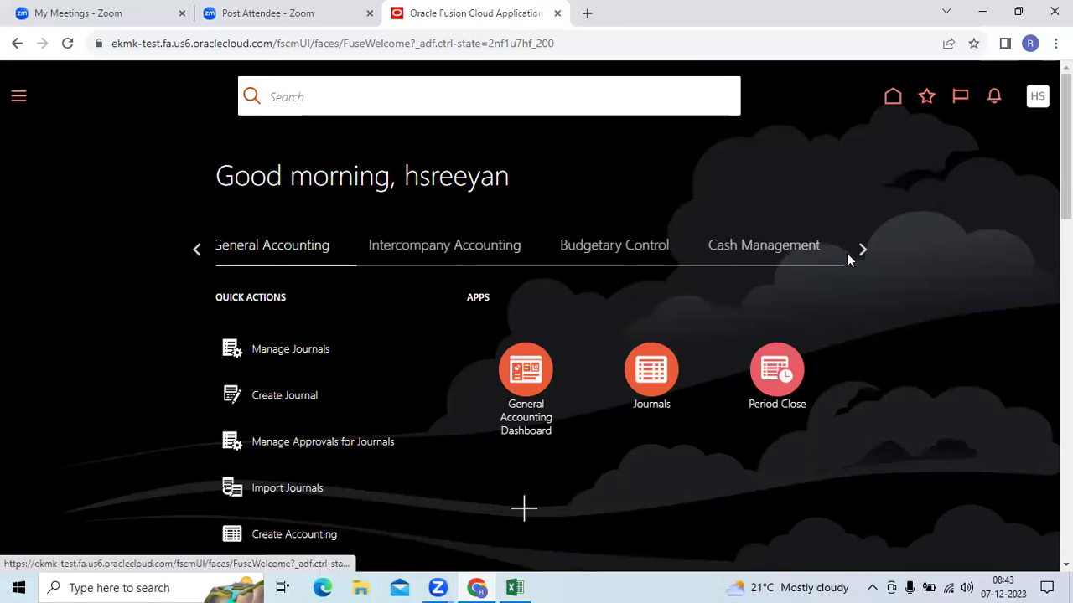
left_click(858, 249)
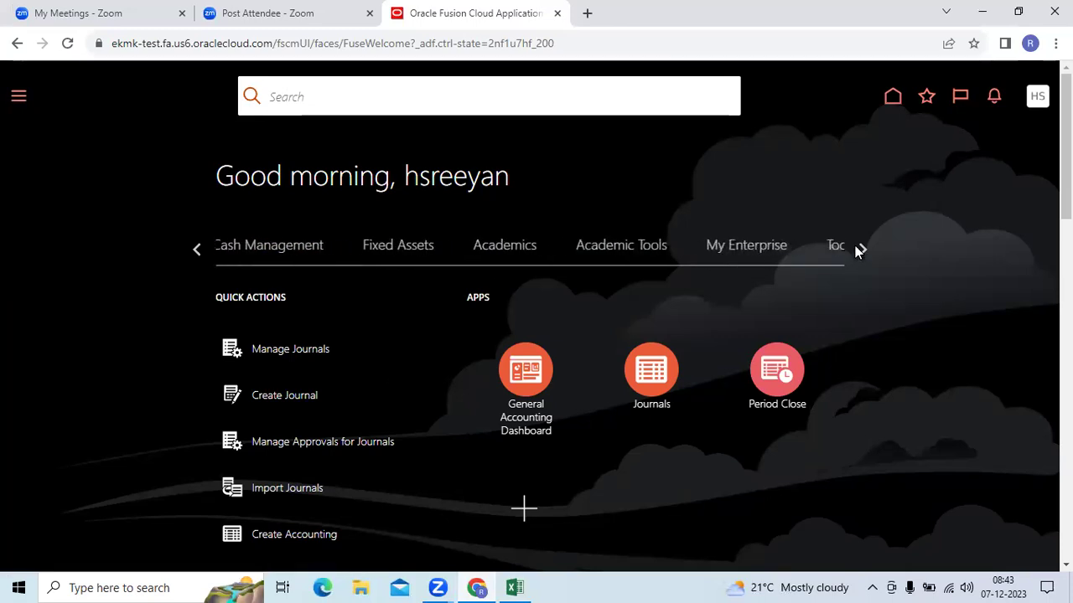
left_click(378, 254)
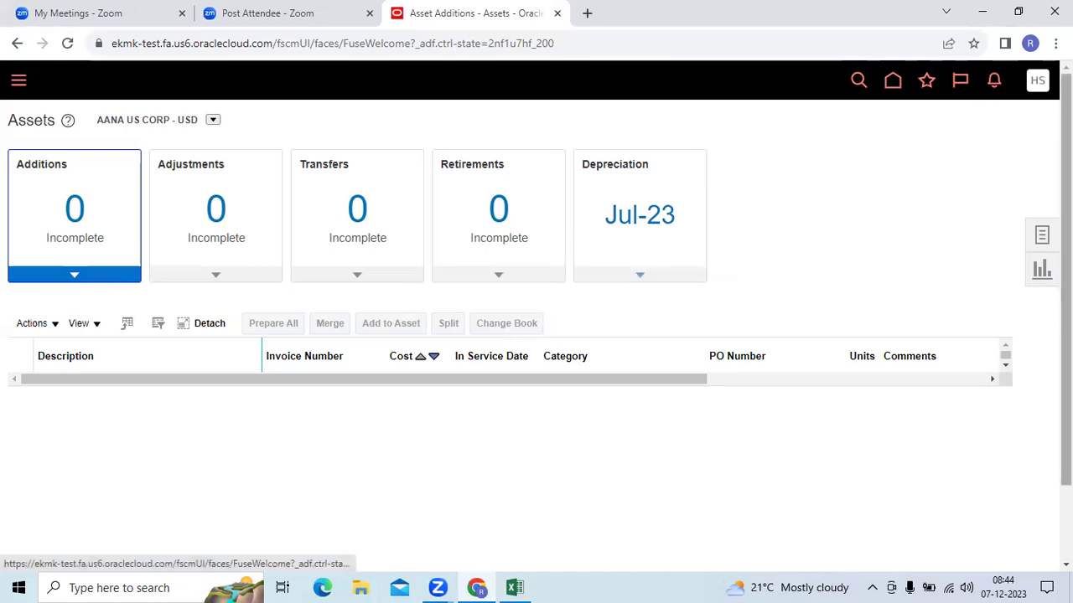
left_click(1041, 237)
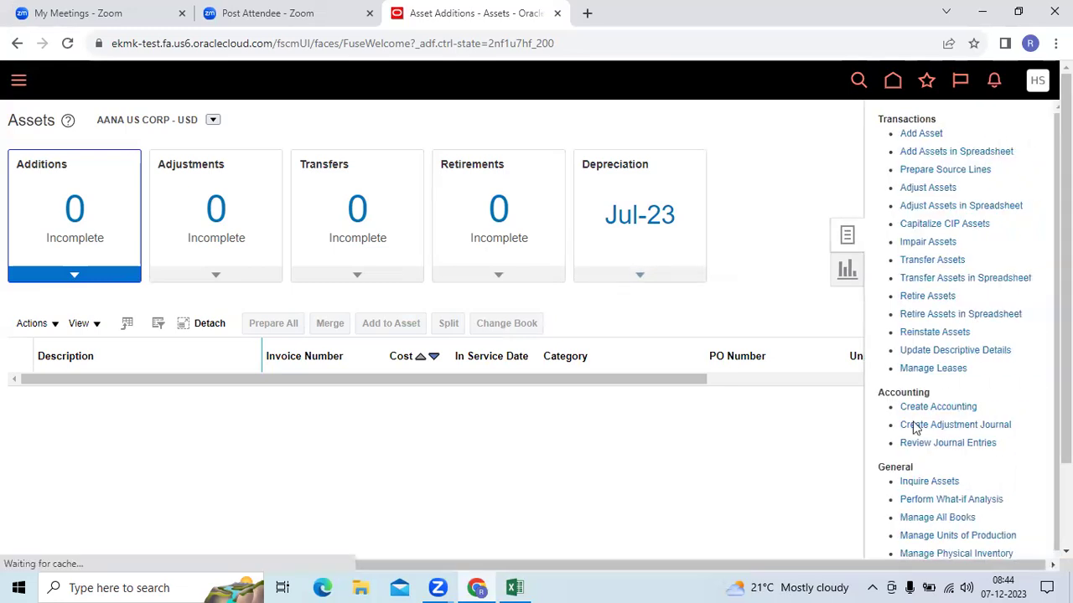
left_click(929, 511)
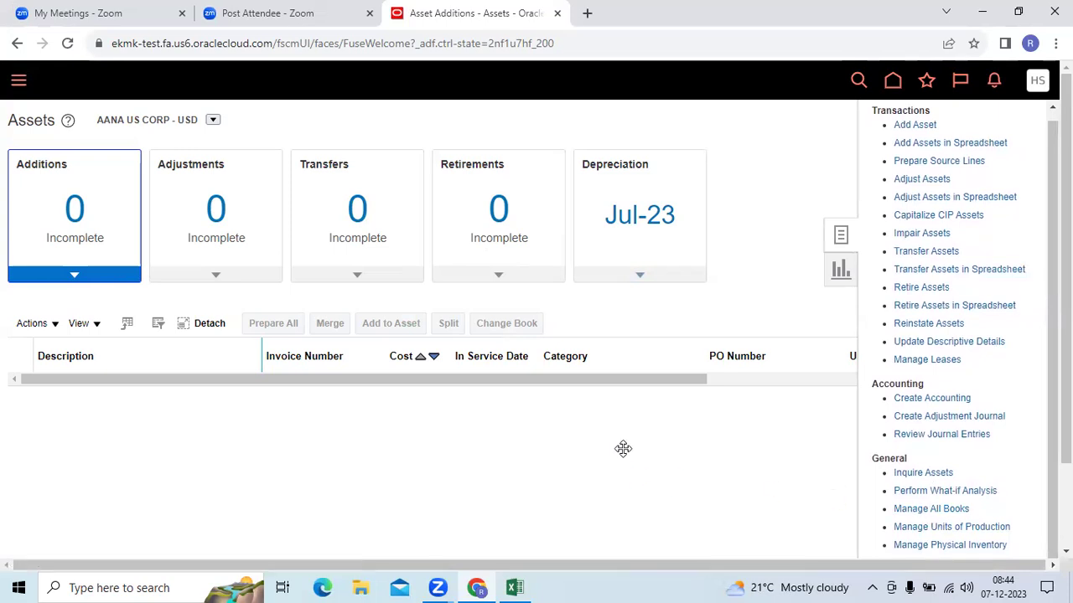
scroll(603, 449, "down", 2)
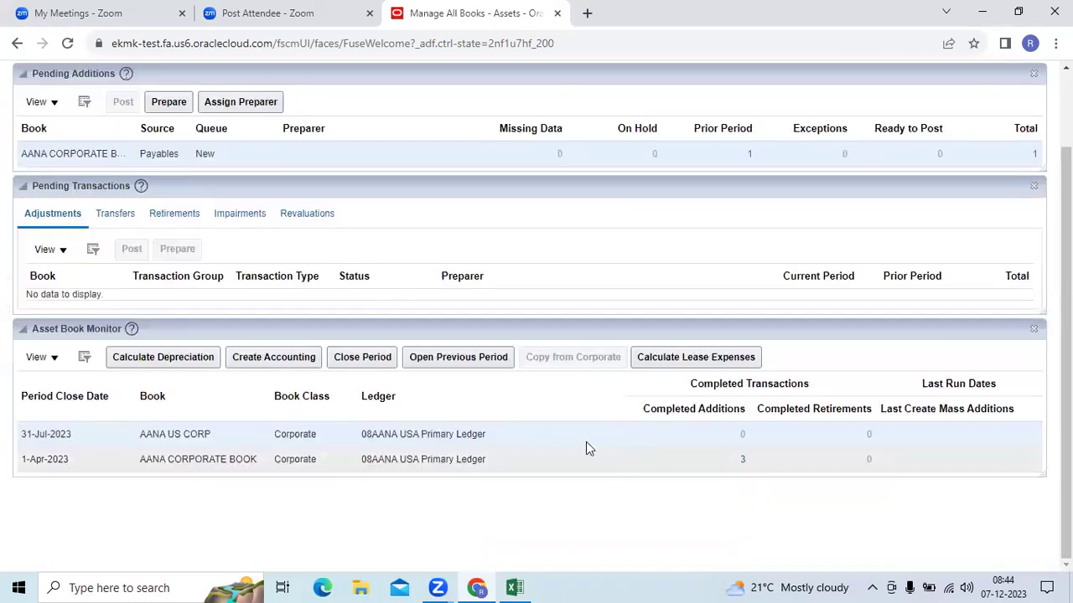
Submit a confirmed request to open the previous period for the AANA US CORP book and finish managing all books.
left_click(475, 359)
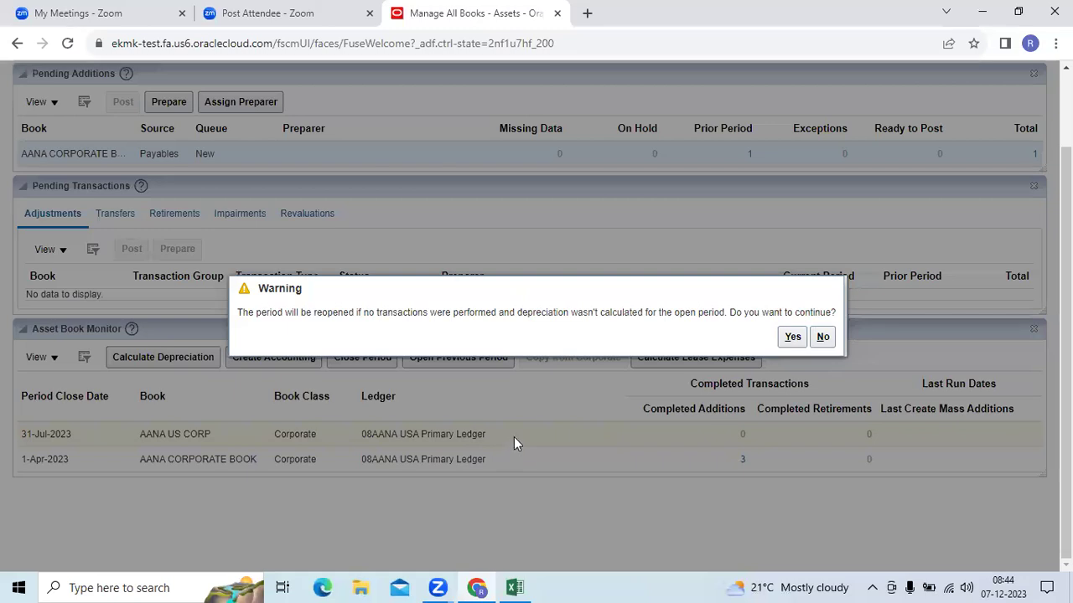
left_click(791, 337)
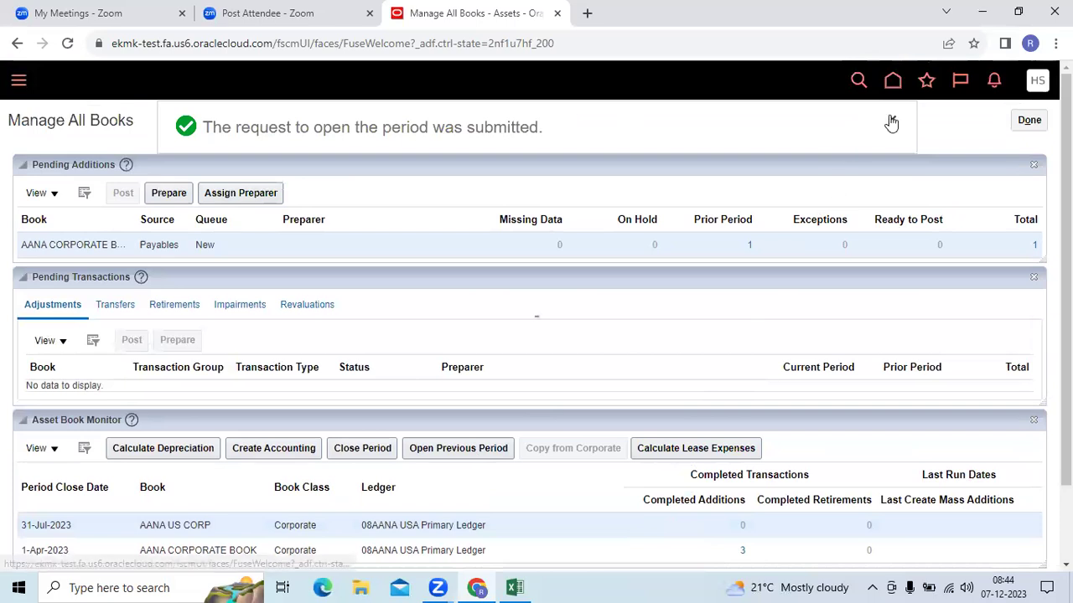
left_click(891, 121)
left_click(1026, 123)
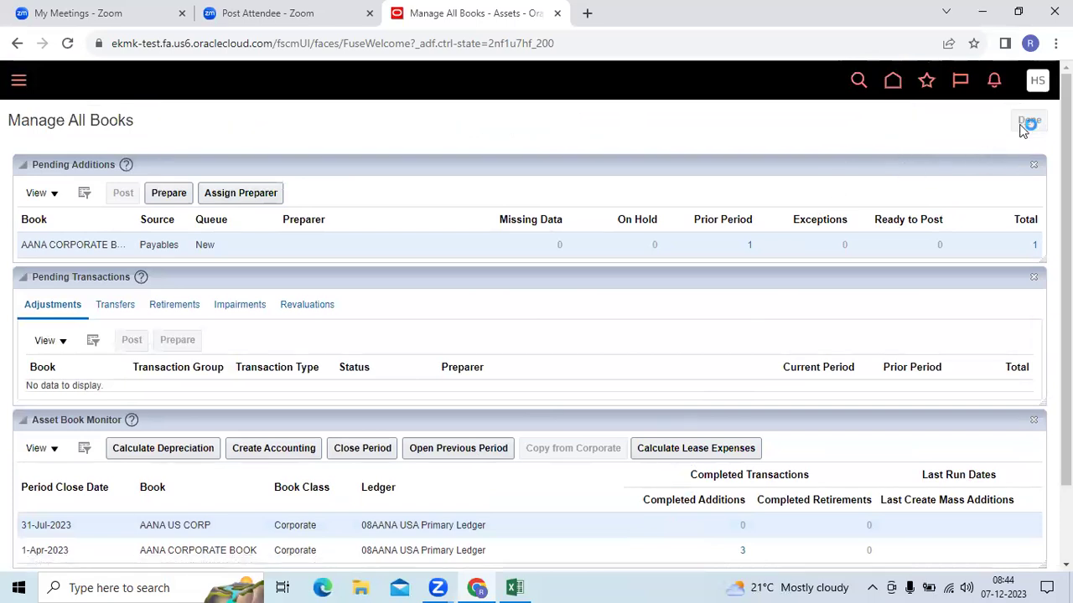